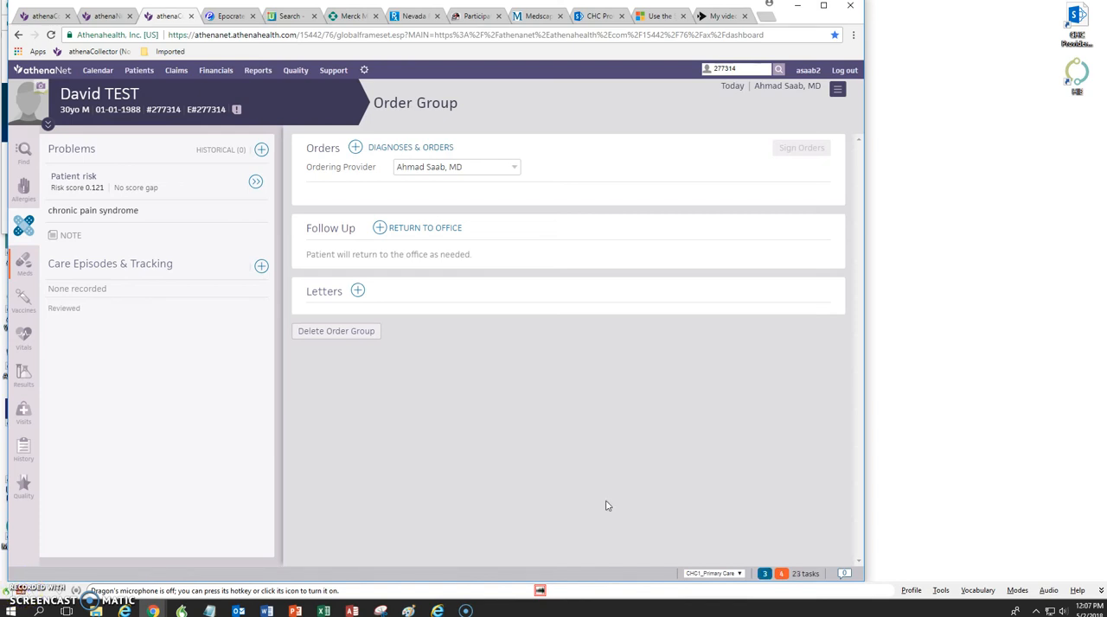
Step: Add chronic pain syndrome to the order group's diagnoses and order the Pain Medicine point-of-care test under it
mouse_move(213, 206)
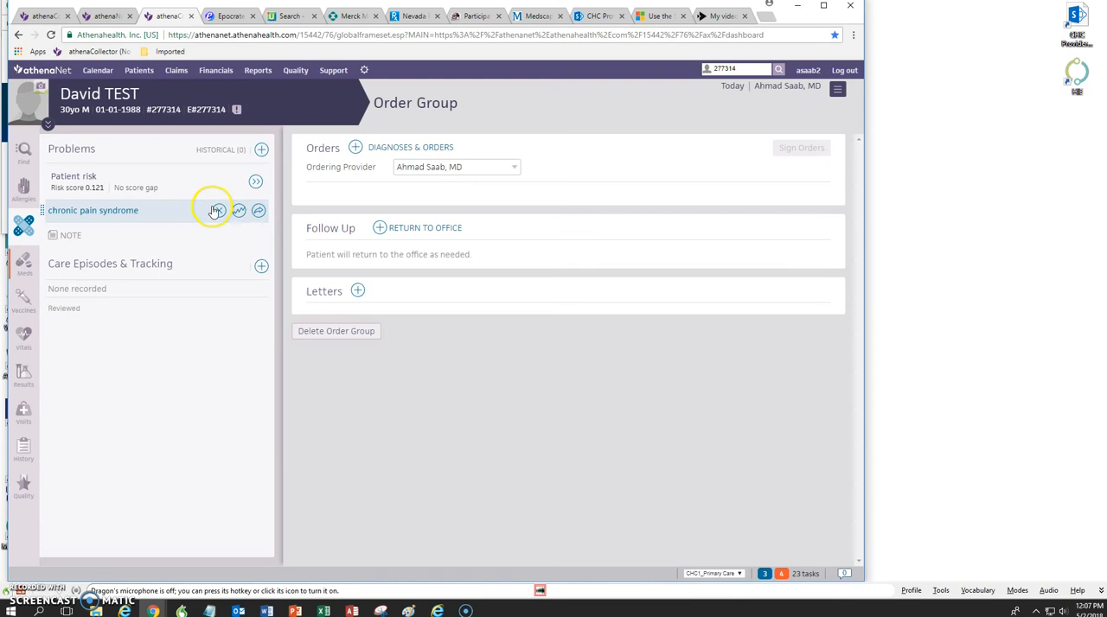
click(258, 213)
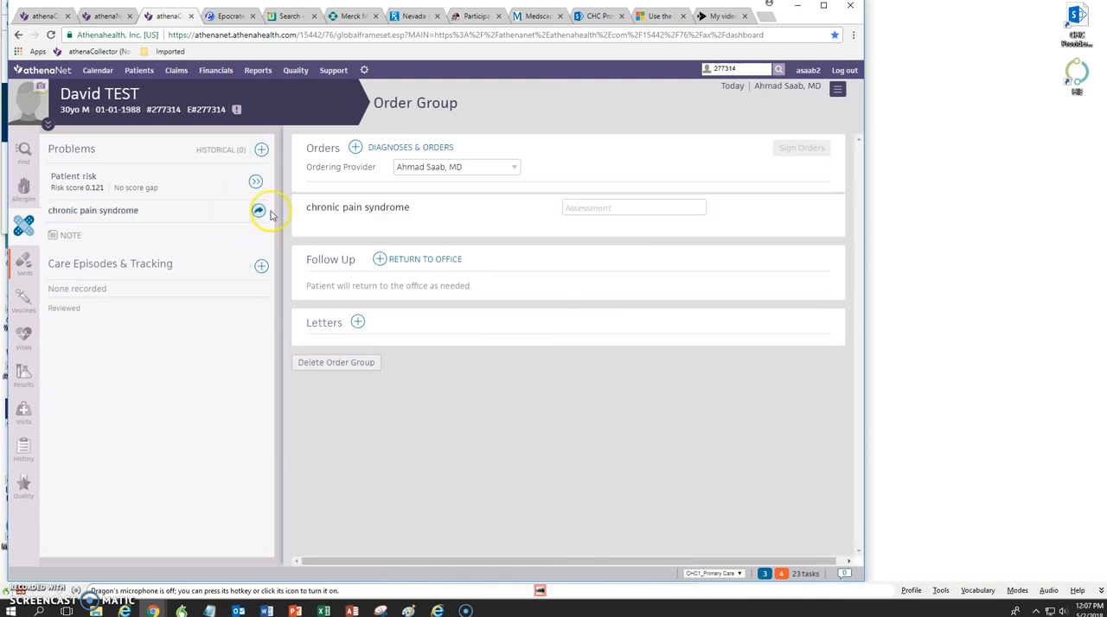
mouse_move(805, 211)
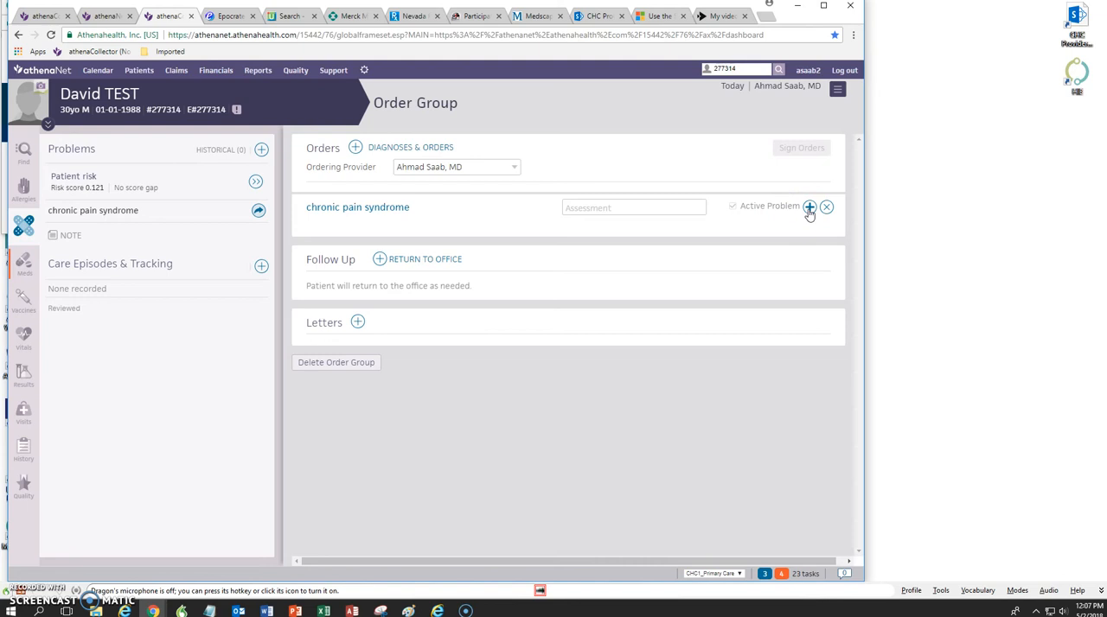
click(809, 209)
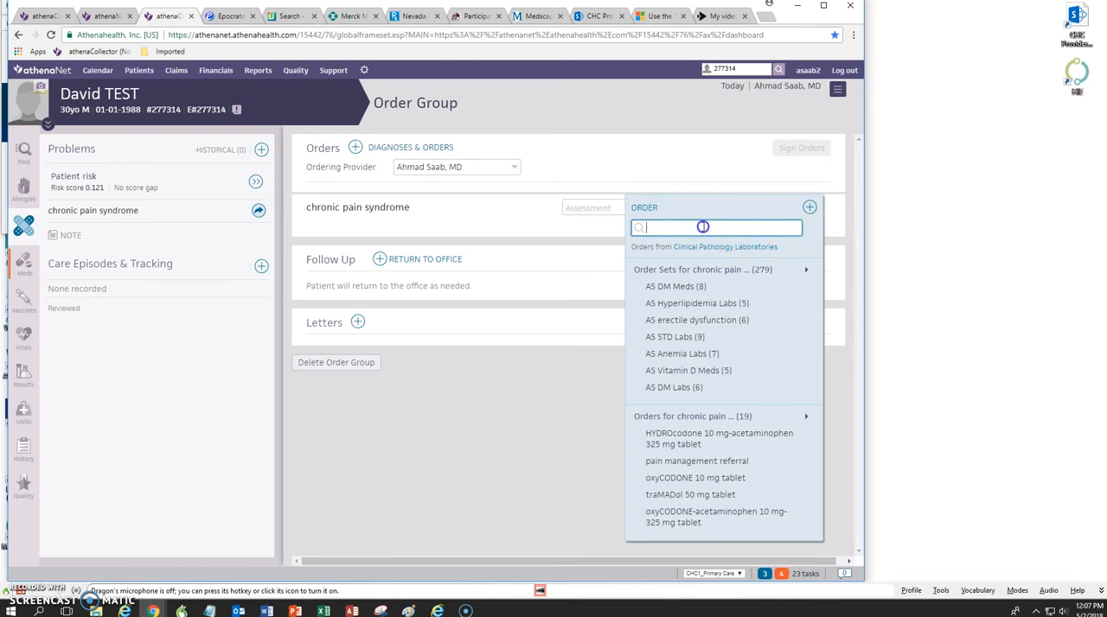
text(pain)
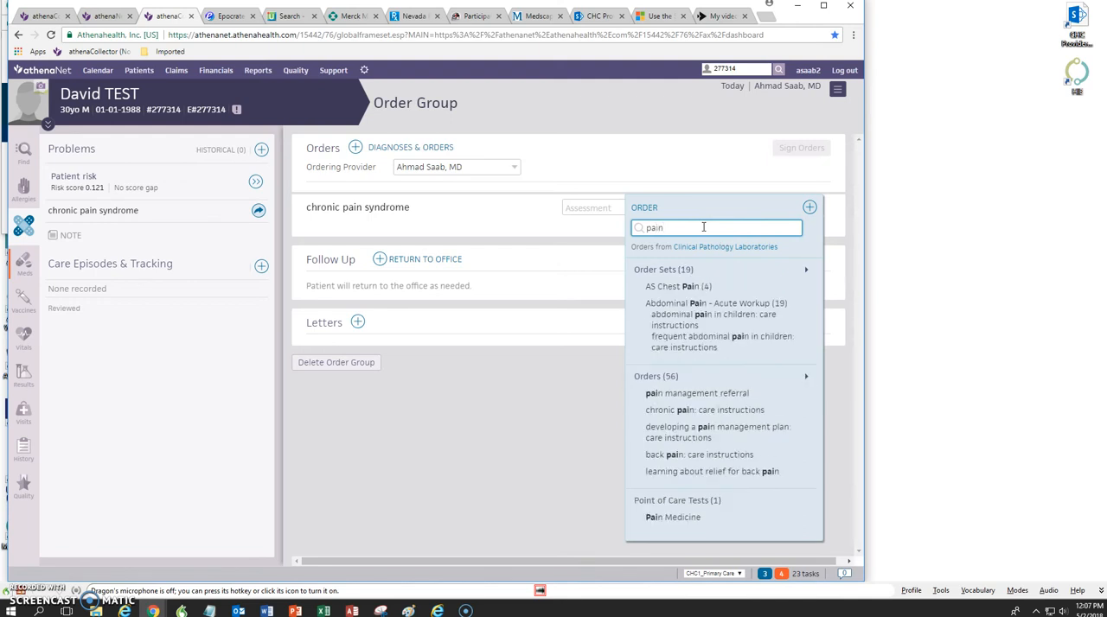
click(673, 517)
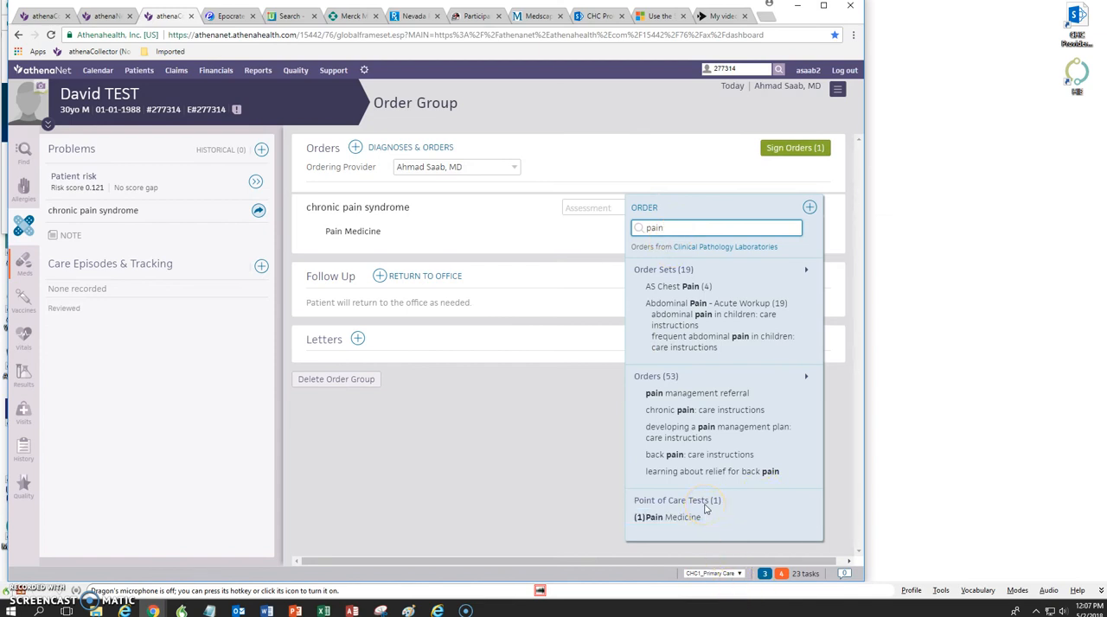
Step: Search the orders for "medication ma" and add the medication management referral point-of-care test to chronic pain syndrome
drag(666, 228, 607, 228)
text(medica)
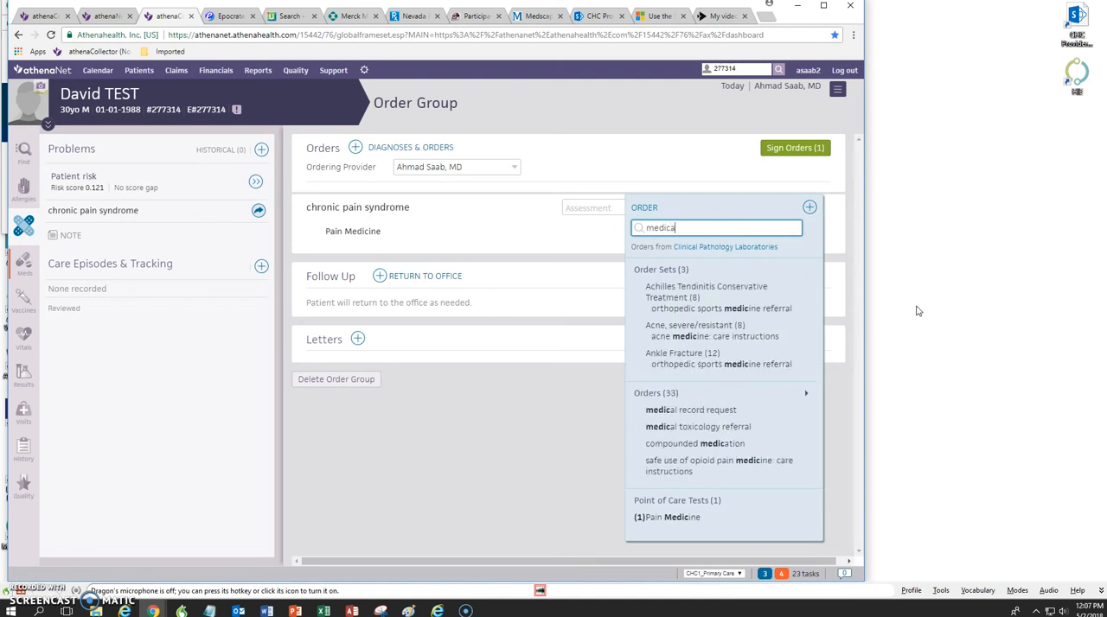
text(tio)
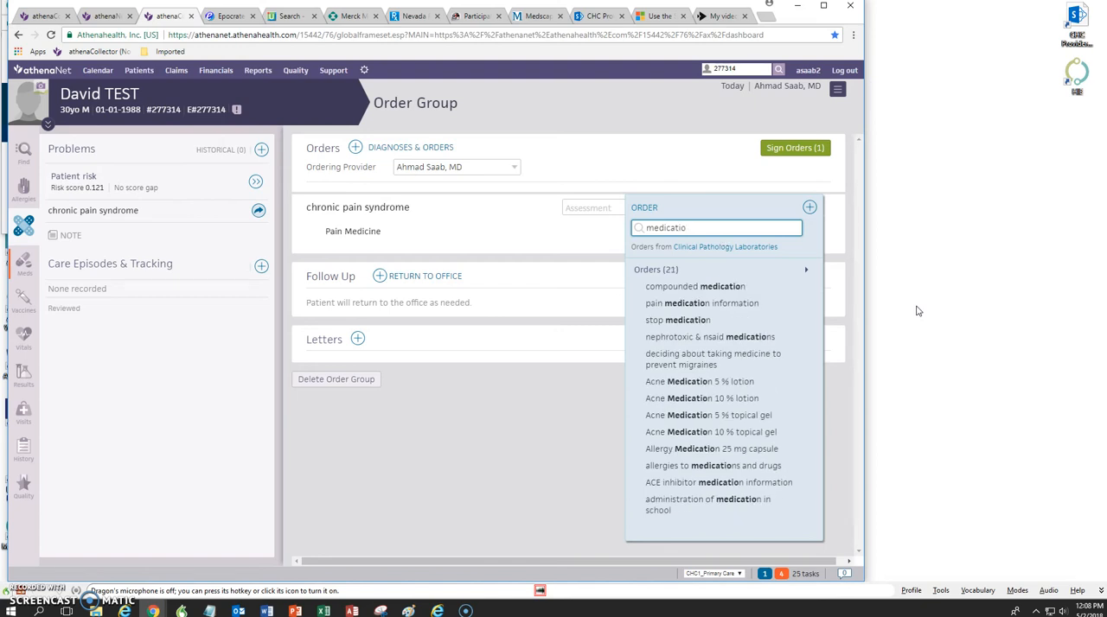
text(n ma)
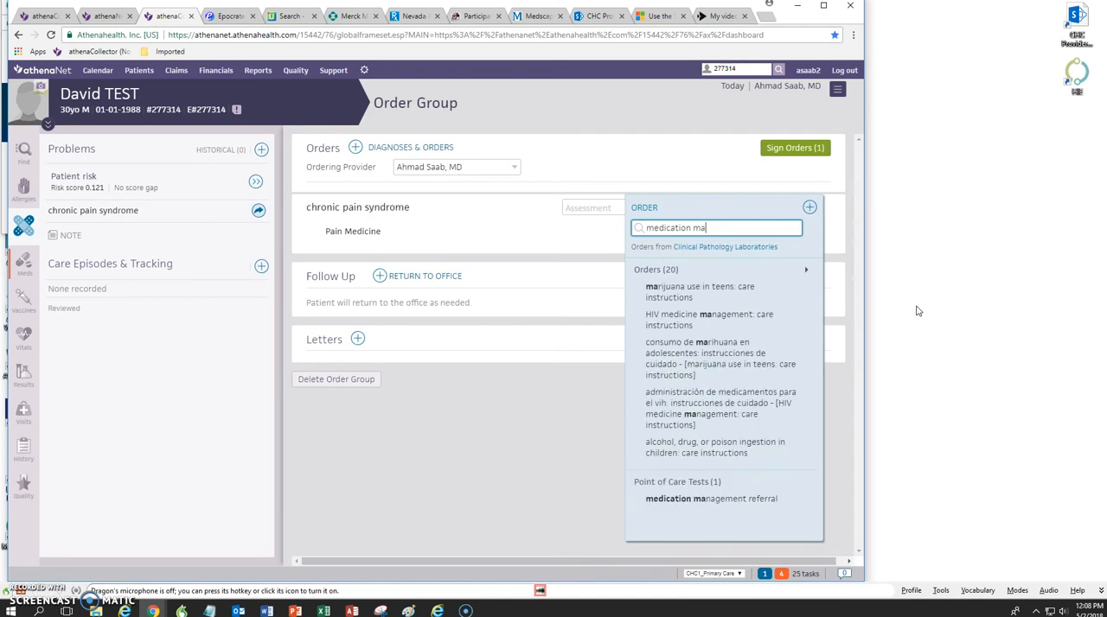
click(714, 500)
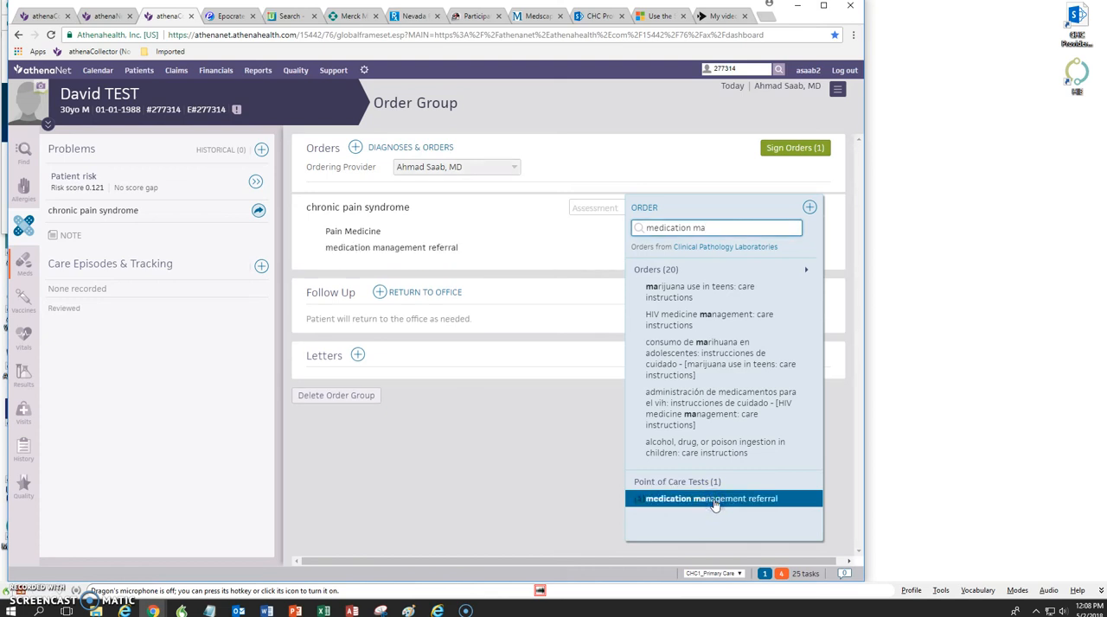
click(573, 207)
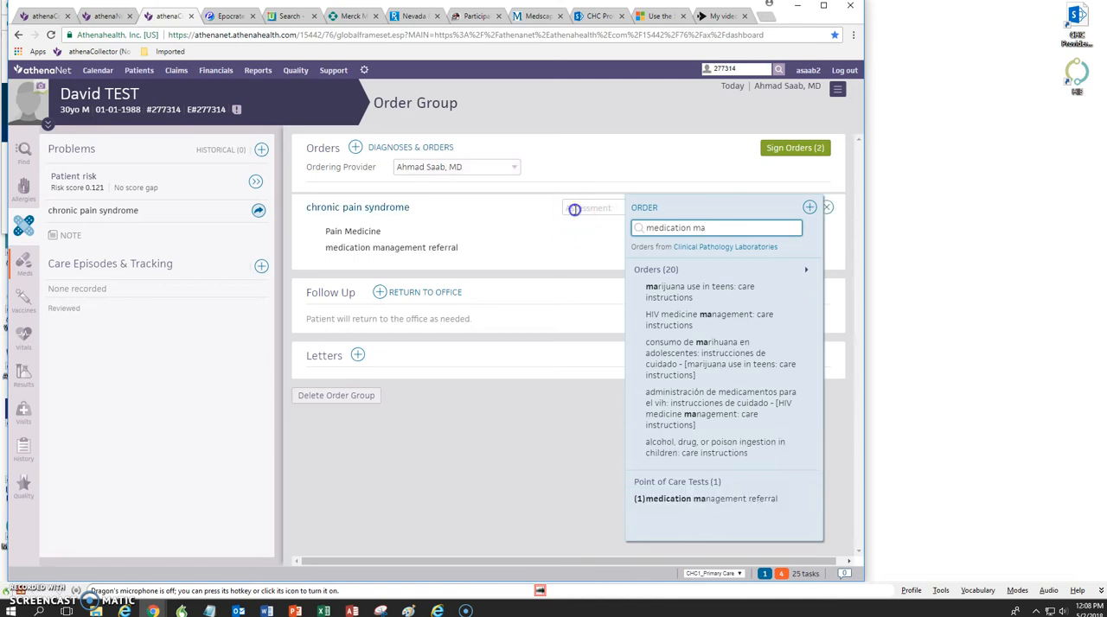
click(575, 209)
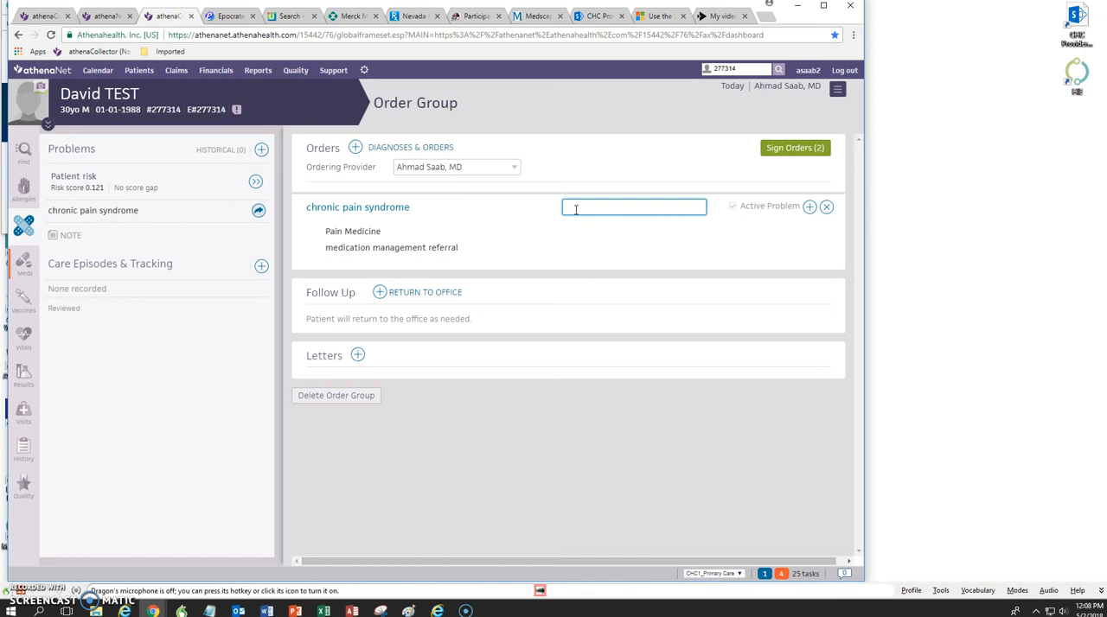
Step: In the medication management referral's CS Rx Checklist, answer Yes for the initial risk assessment (Appendix A) and the initial urine drug screen
click(423, 249)
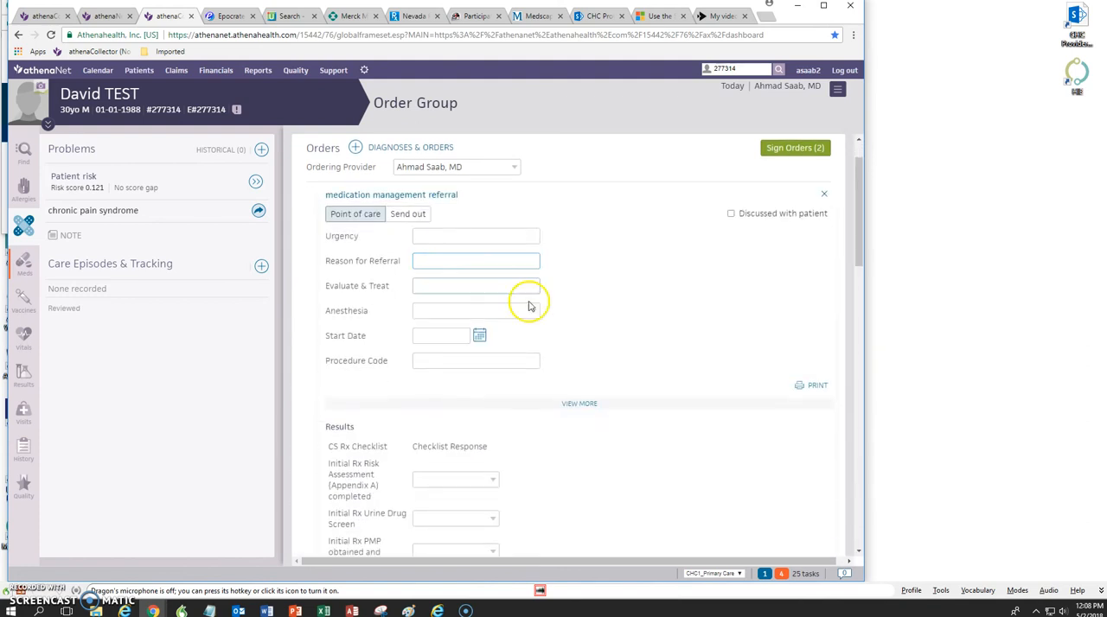
drag(855, 237, 856, 296)
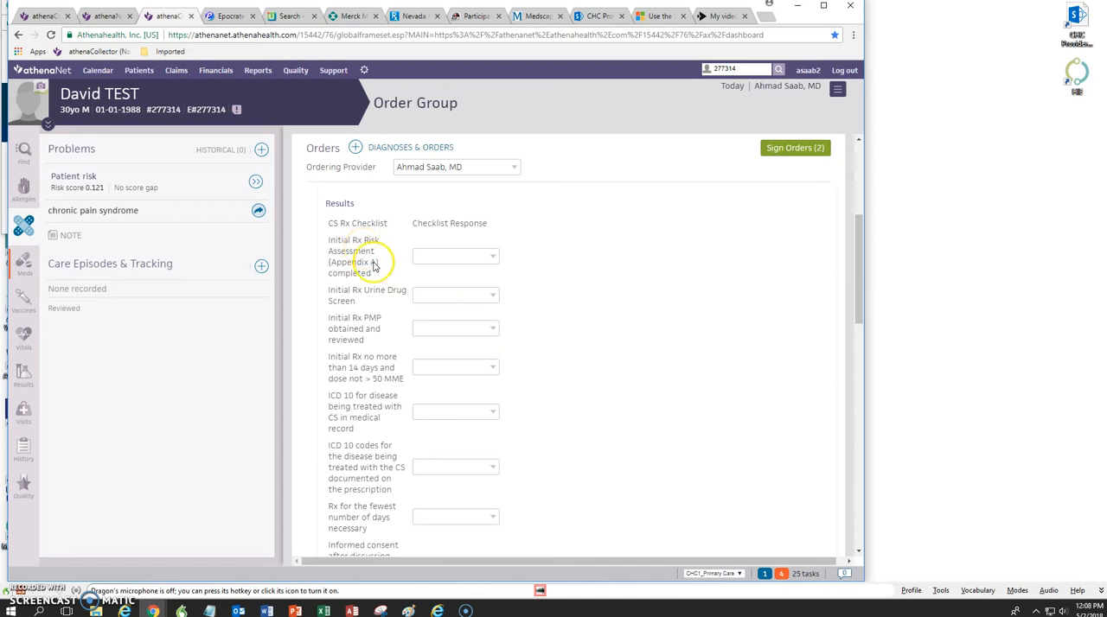
click(496, 259)
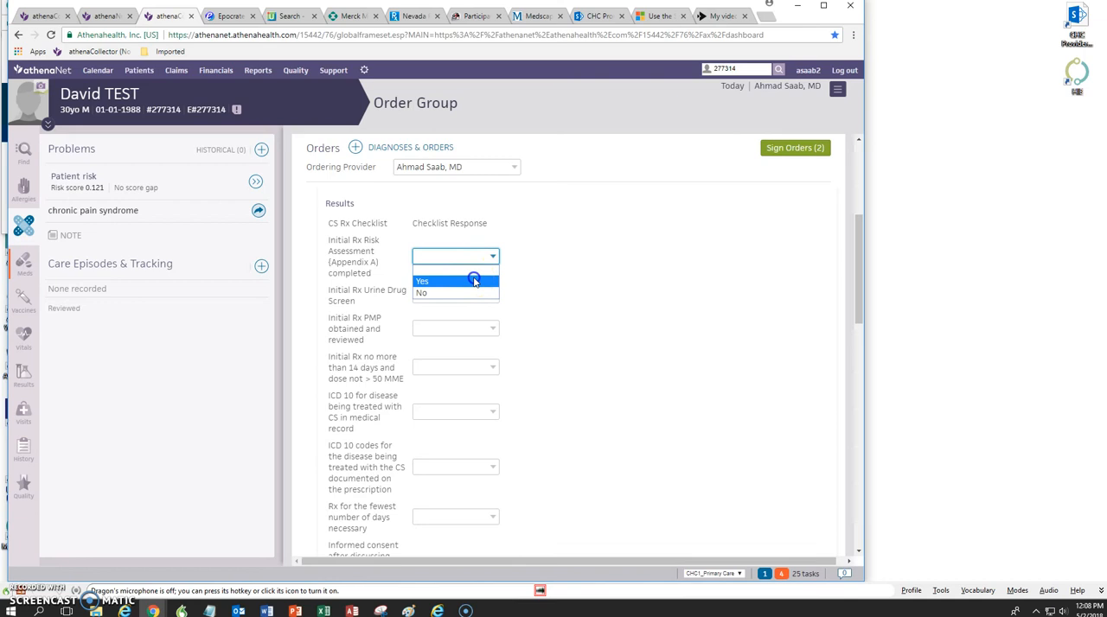
click(476, 281)
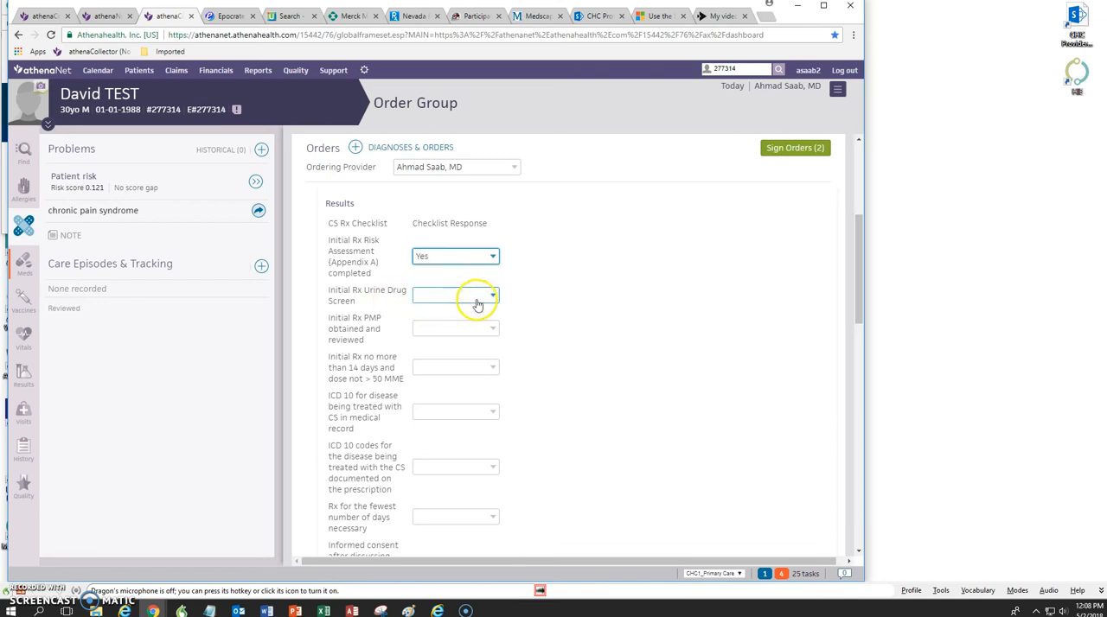
click(490, 300)
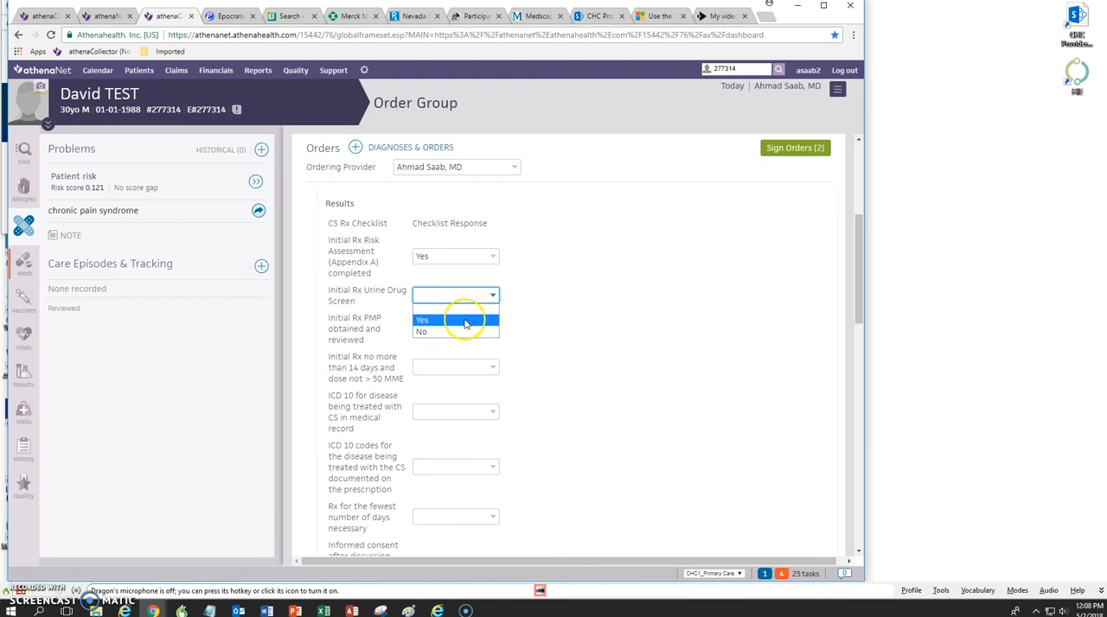
click(464, 321)
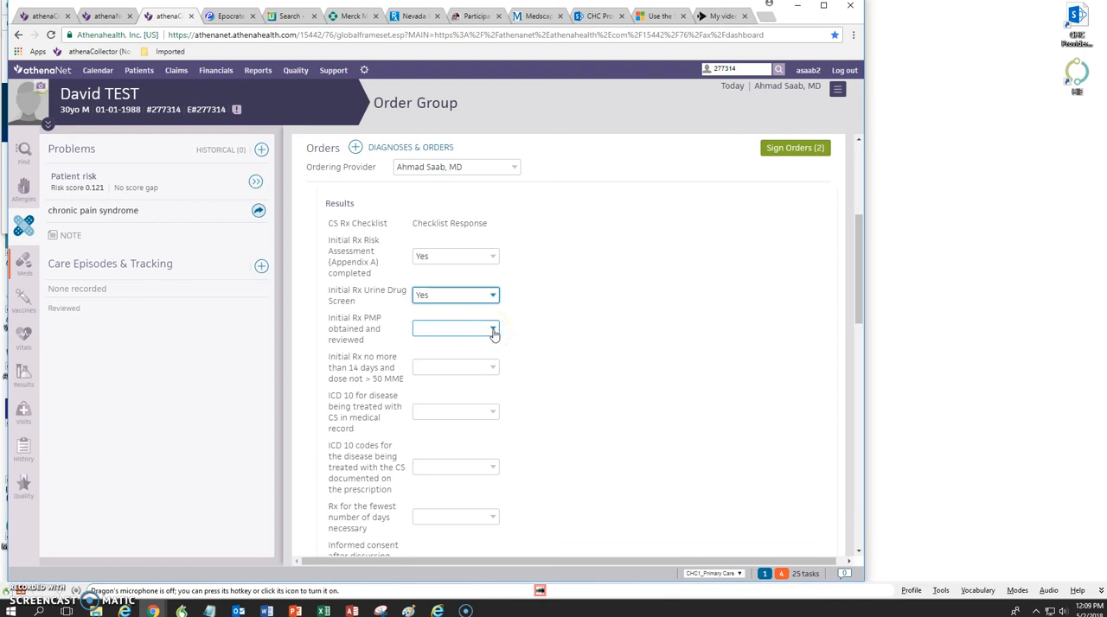
Step: Answer Yes for initial PMP obtained and reviewed, and for initial Rx no more than 14 days and dose not > 50 MME
click(494, 332)
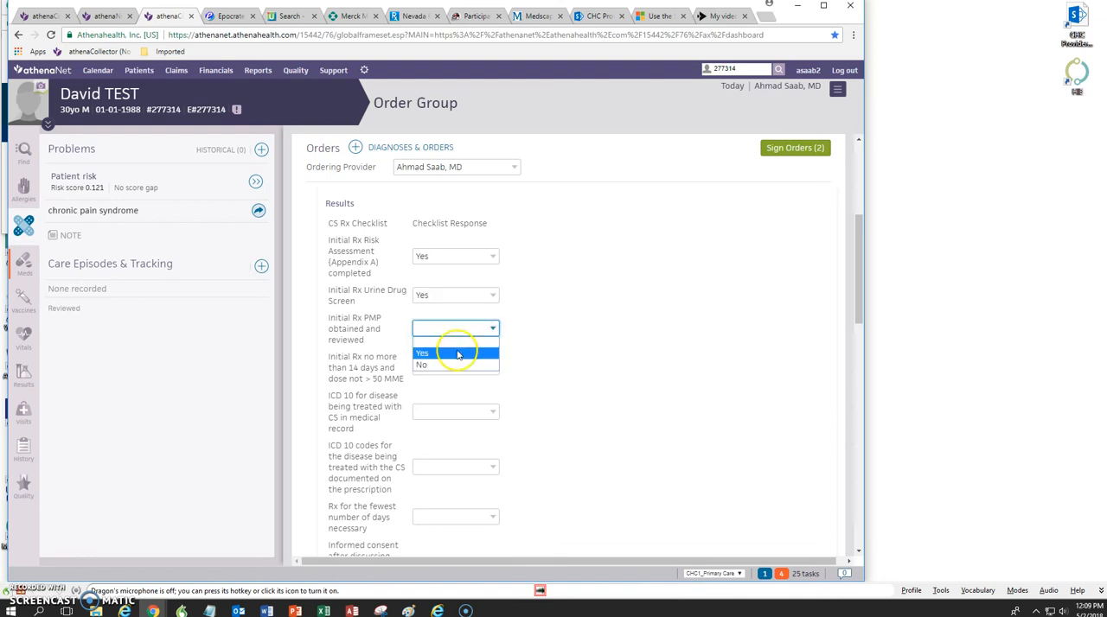
click(458, 352)
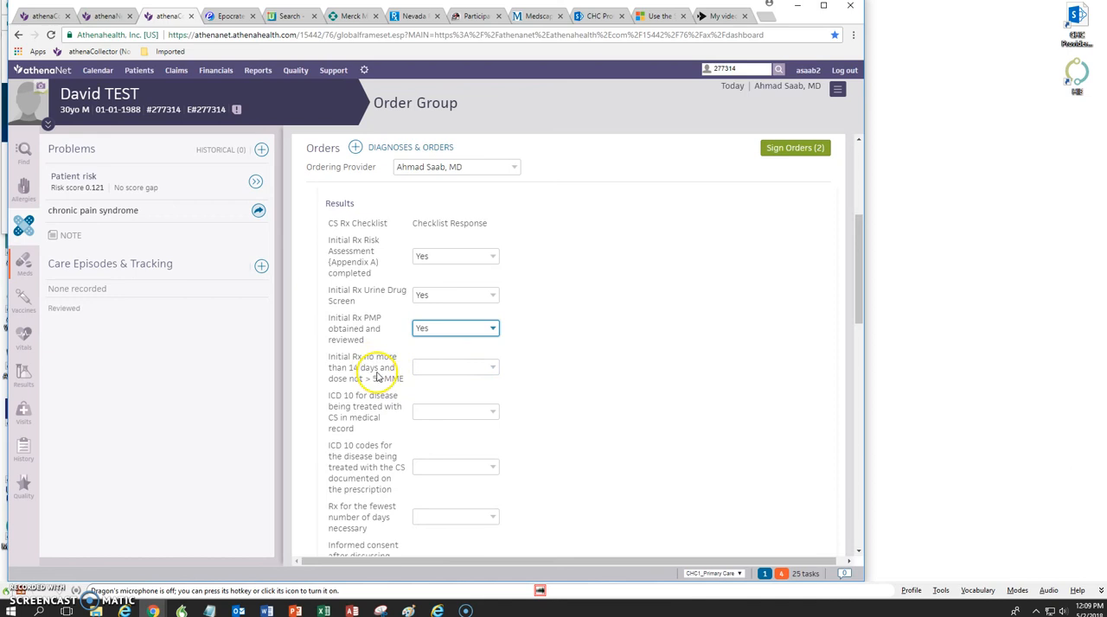
click(493, 368)
click(443, 392)
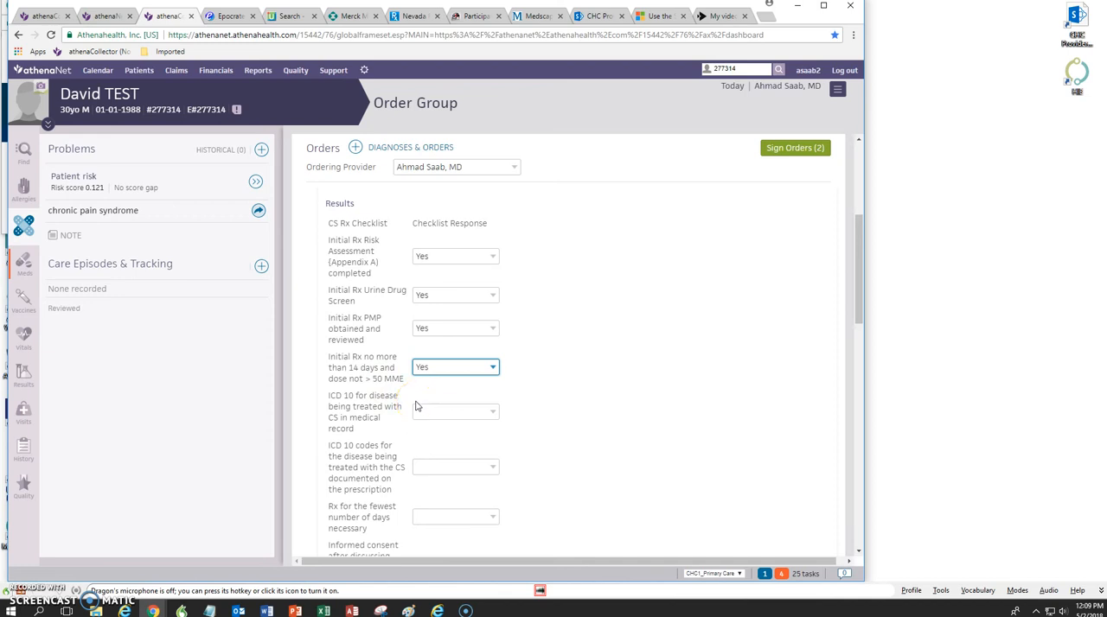
Step: Answer Yes to both ICD 10 checklist items, covering the medical record and the codes documented on the prescription
click(449, 412)
click(494, 417)
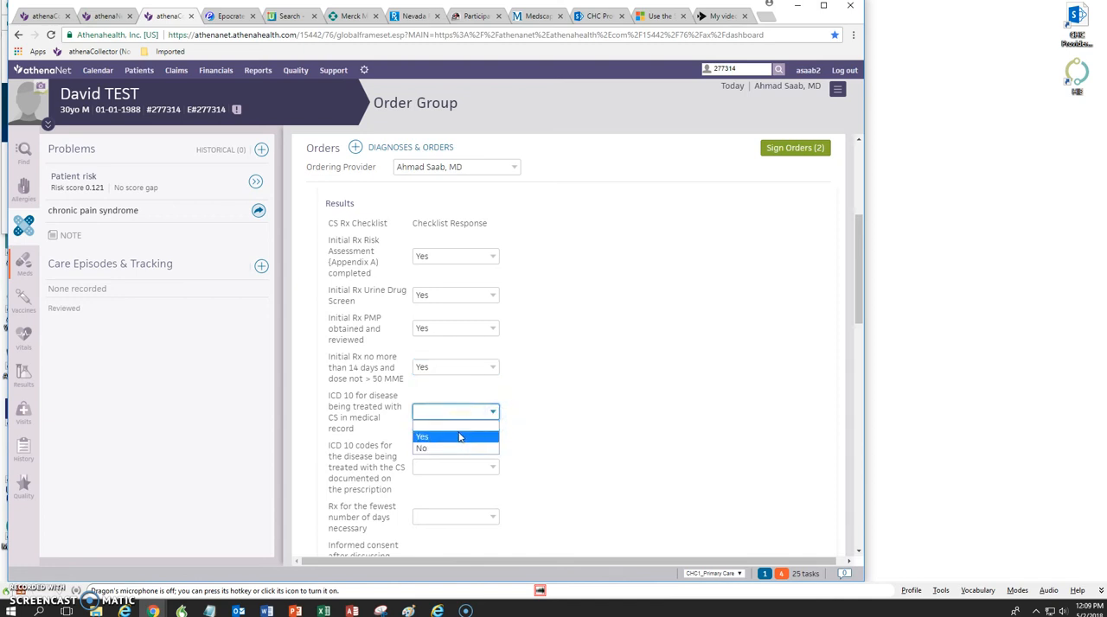
click(459, 437)
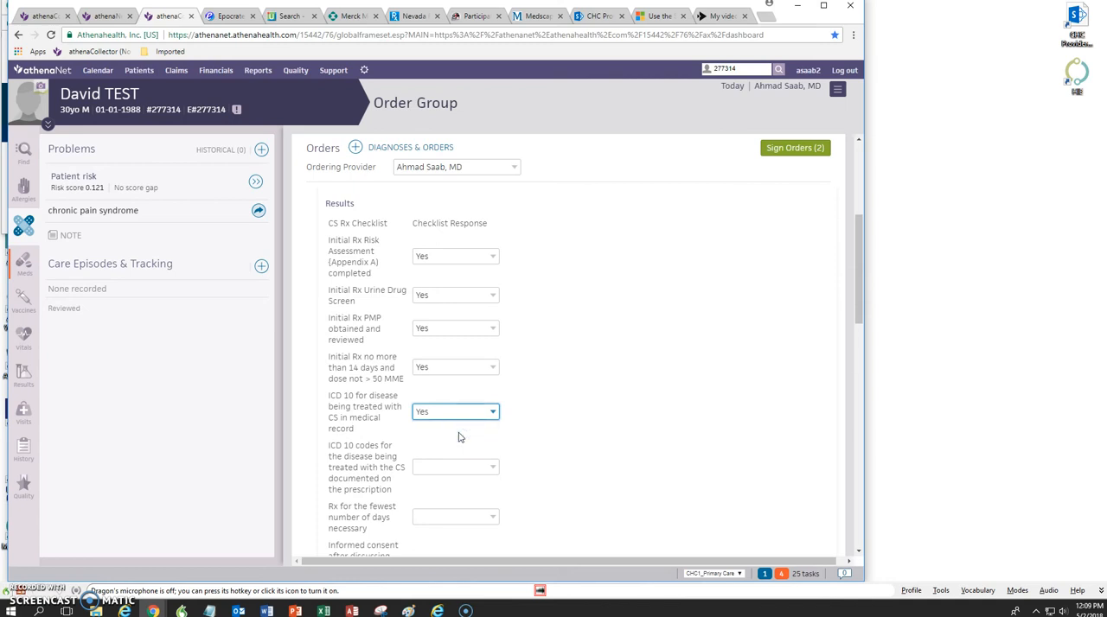
click(470, 470)
click(489, 468)
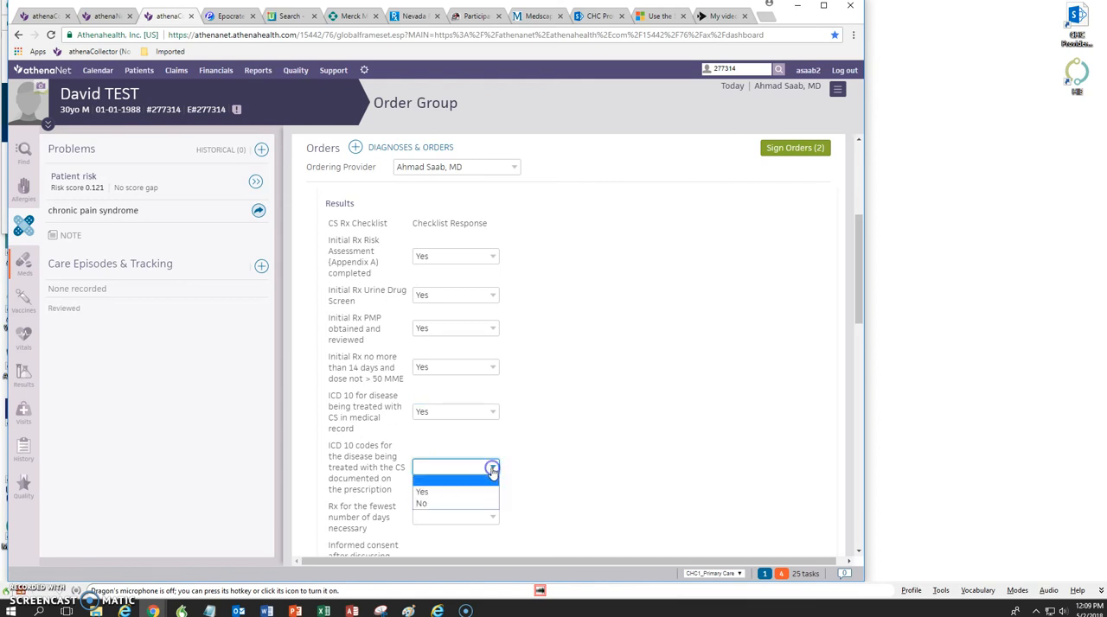
click(467, 493)
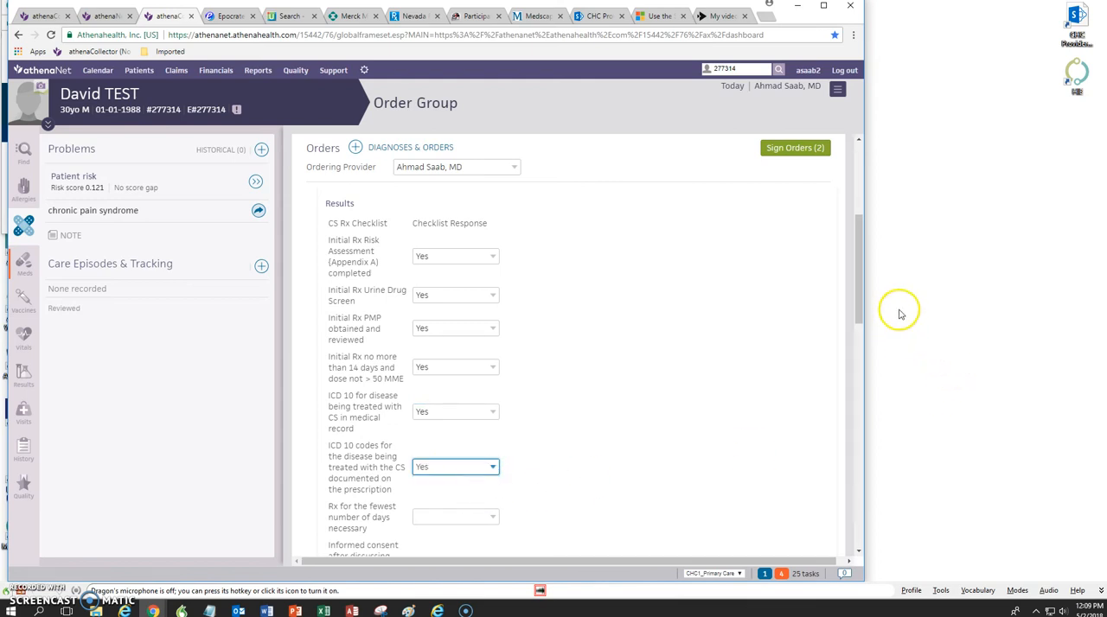
Step: Answer Yes for Rx for the fewest number of days necessary and for informed consent completed after discussing with the patient (Appendix B)
scroll(854, 286, down, 2)
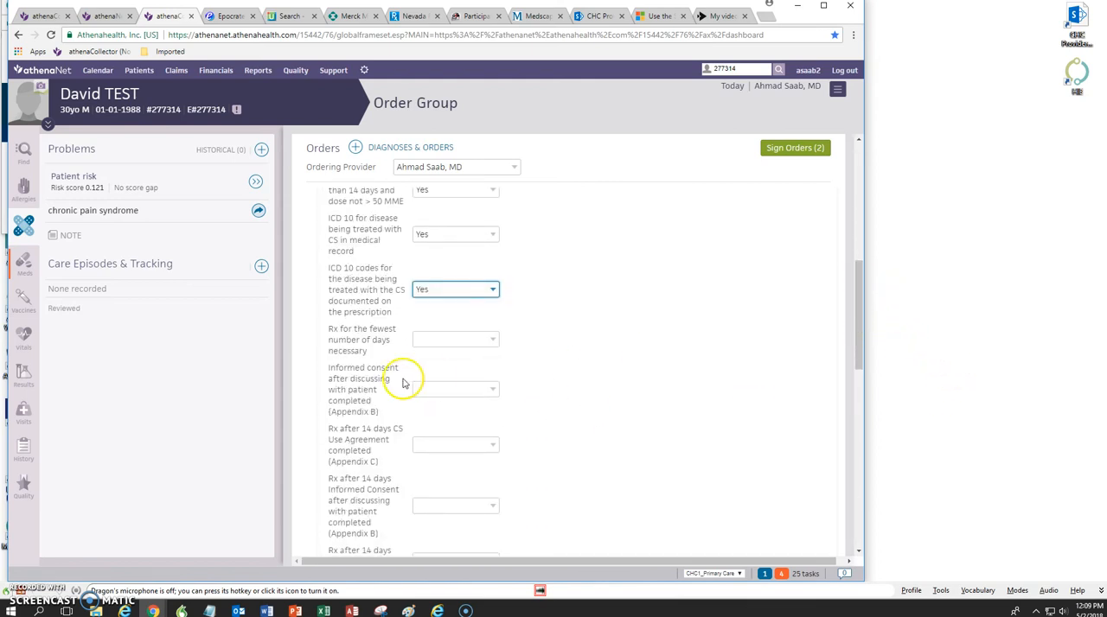
click(491, 342)
click(435, 364)
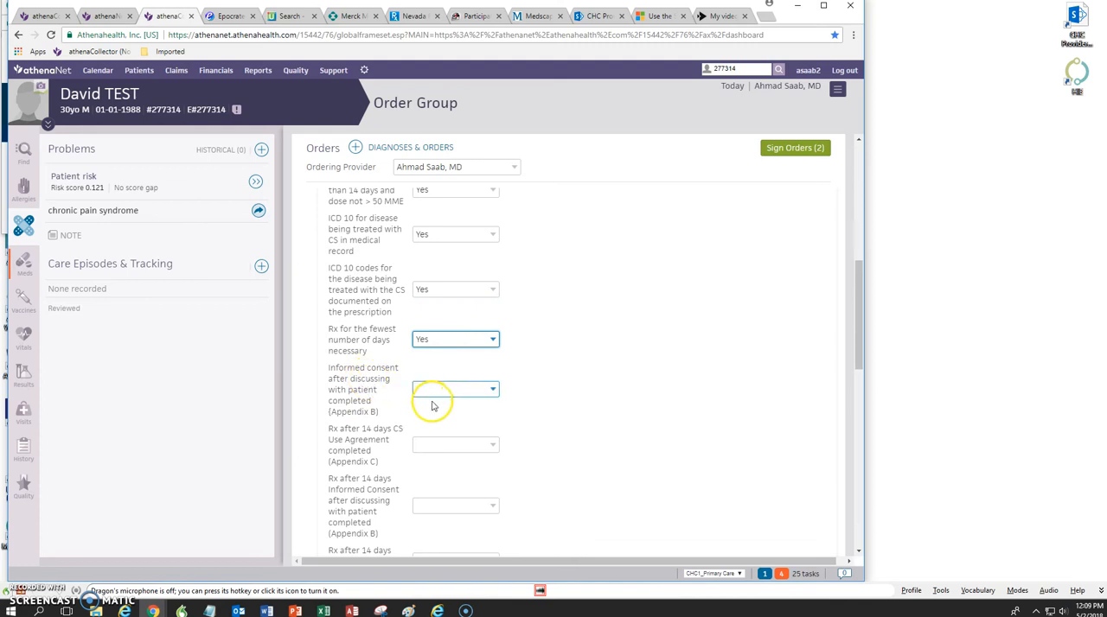
click(494, 392)
click(474, 411)
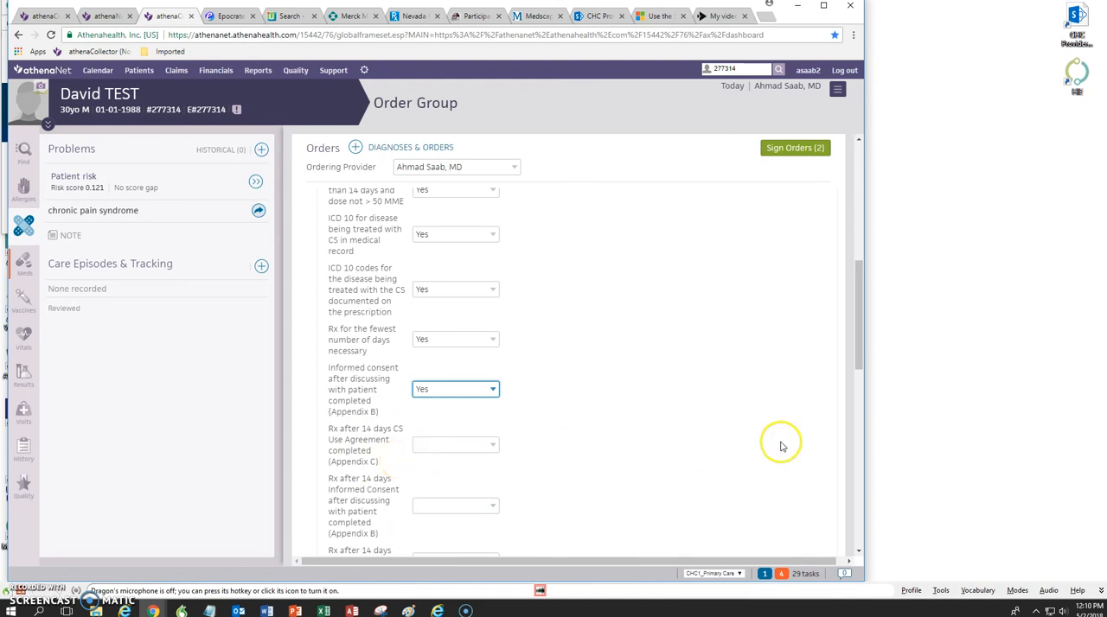
Step: Open the Pain Medicine order's details and set the Female score for Alcohol Family History to 1
drag(863, 322, 869, 268)
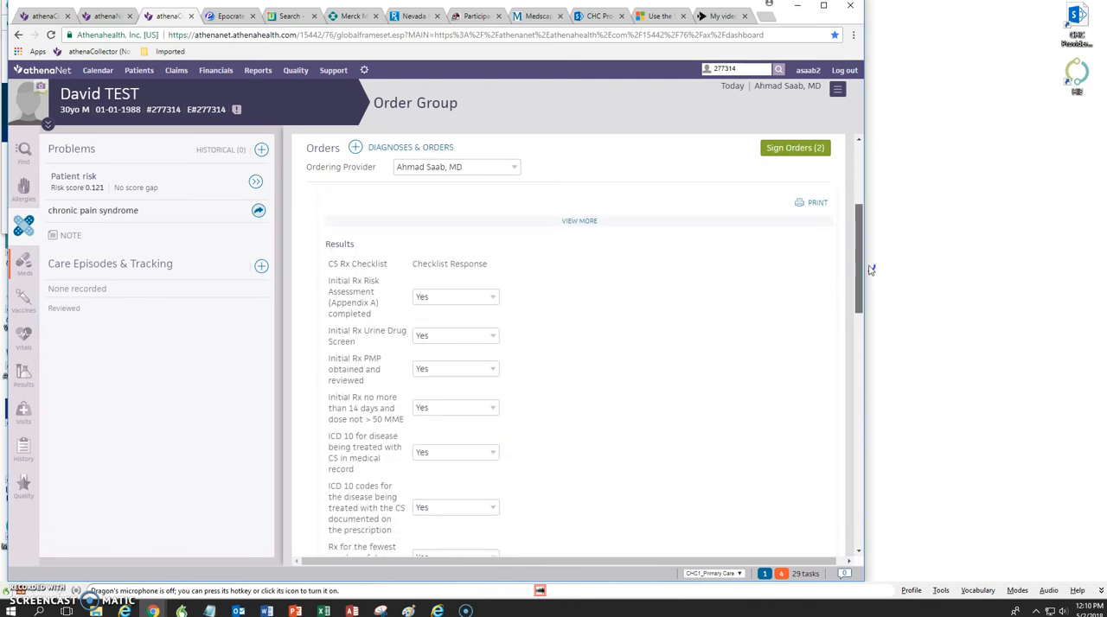
drag(870, 270, 863, 371)
drag(851, 266, 848, 203)
click(368, 230)
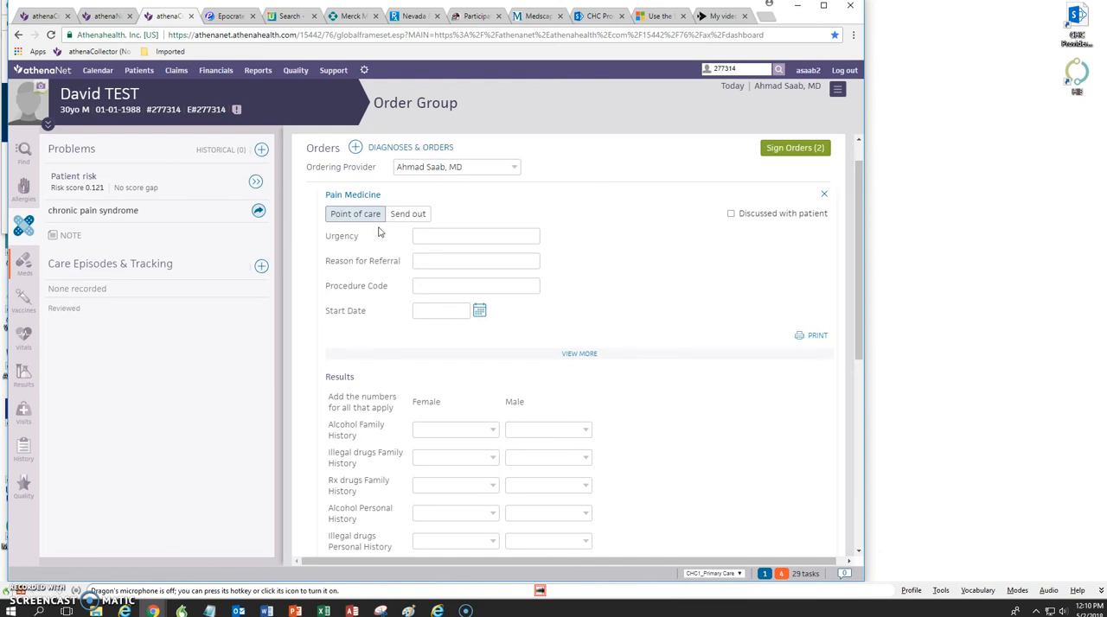
click(495, 434)
click(492, 433)
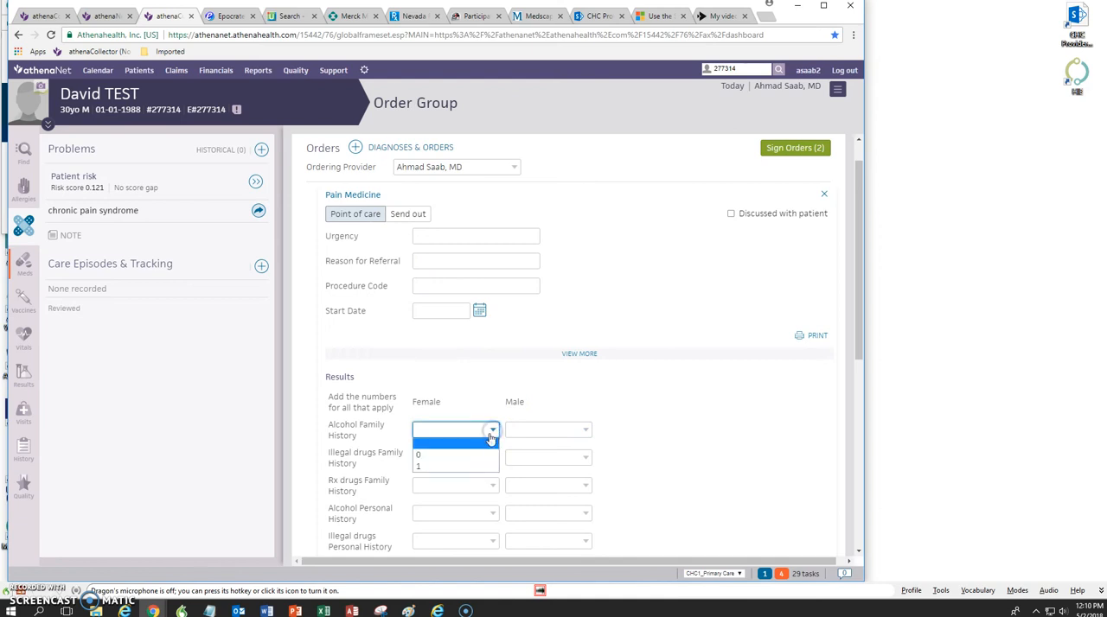
click(450, 467)
Step: Check the Female score choices for Illegal drugs Family History and set the Female score for Alcohol Personal History to 0
click(493, 458)
click(492, 458)
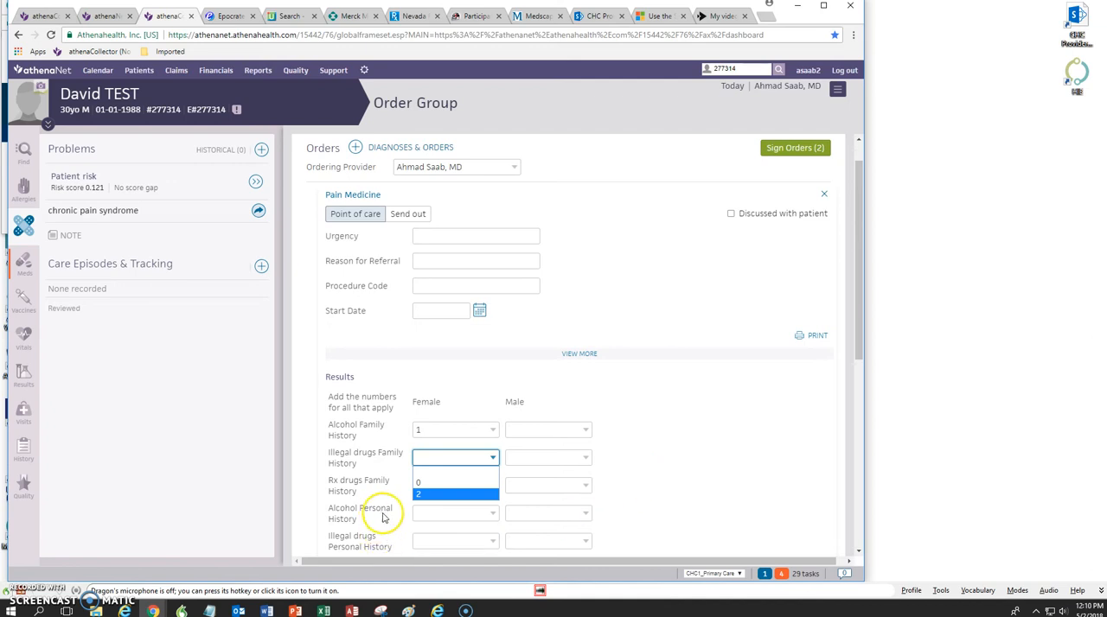
click(493, 515)
click(494, 516)
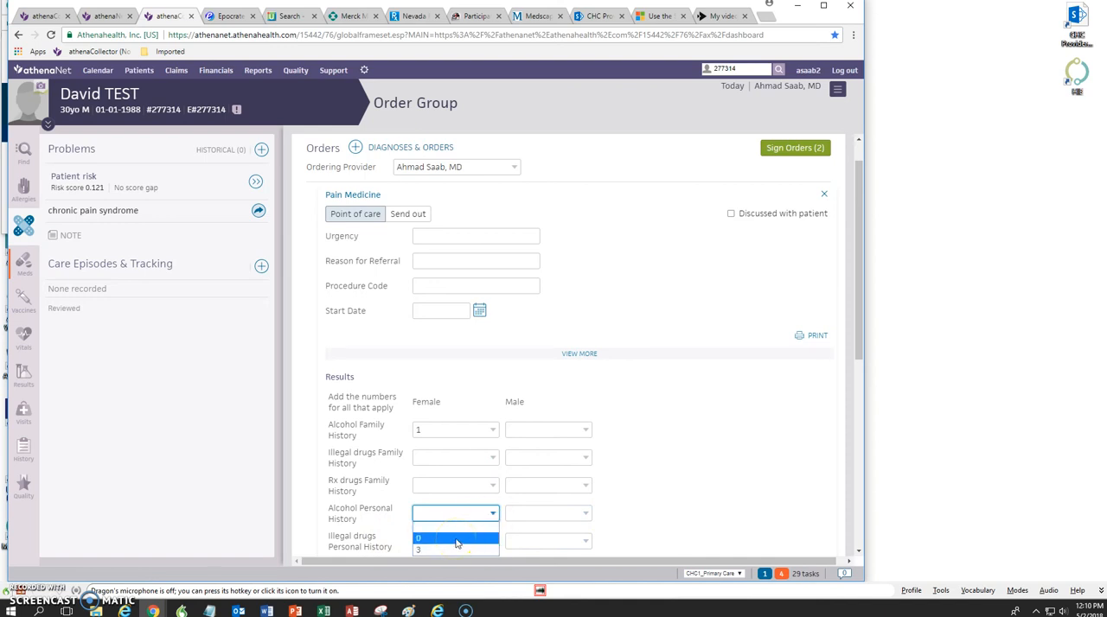
click(456, 540)
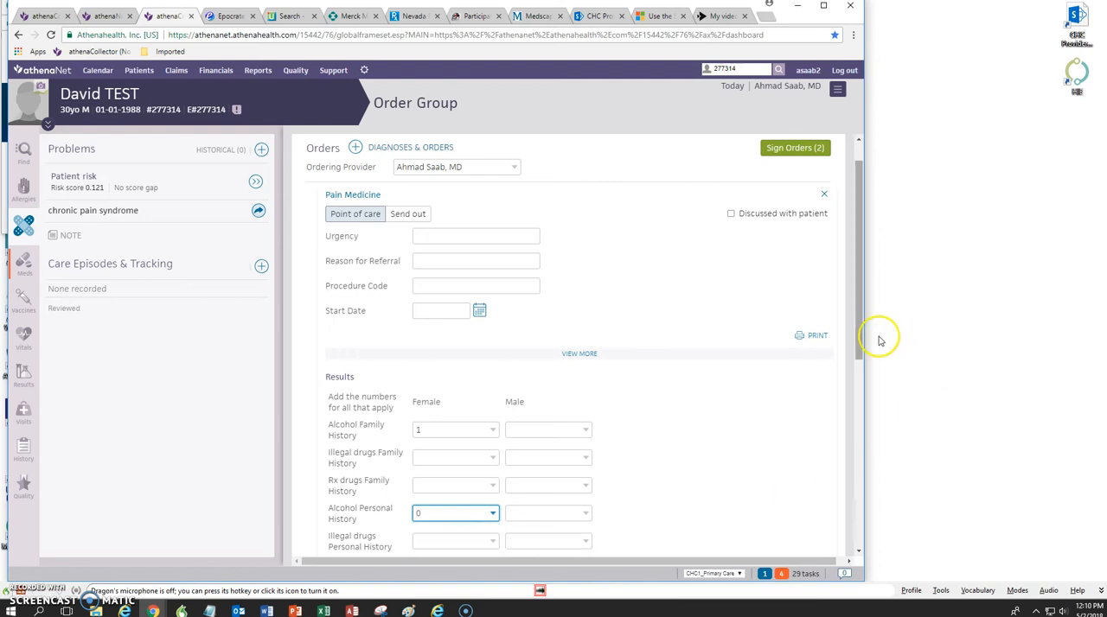
drag(856, 291, 842, 422)
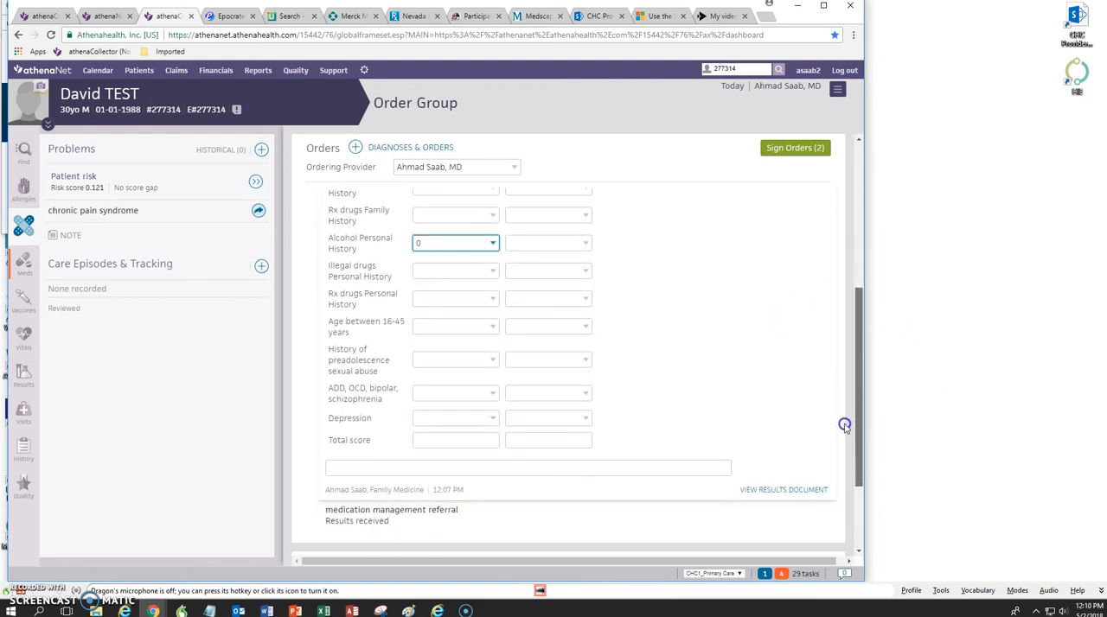
Step: Check the Female score choices for Age between 16-45 years, History of preadolescence sexual abuse, and Depression
click(493, 327)
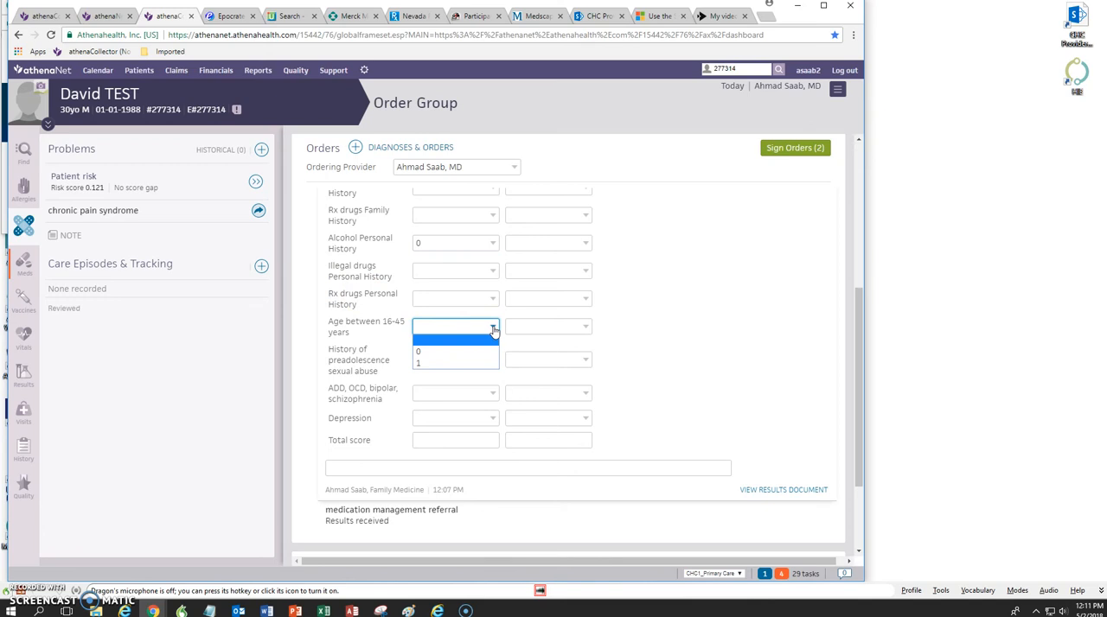
click(456, 327)
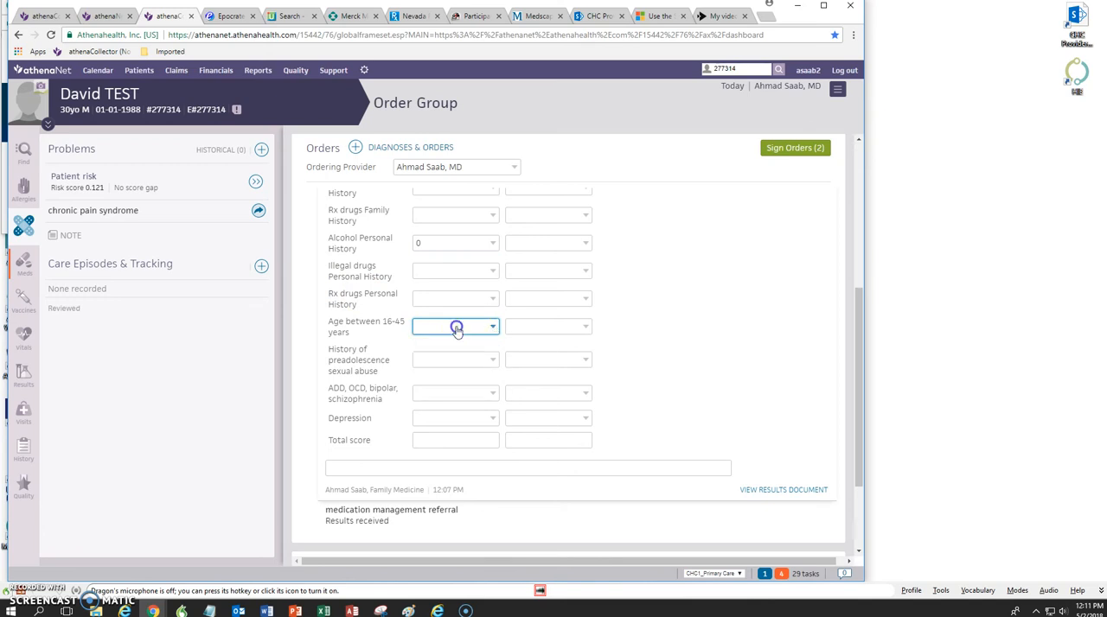
click(491, 361)
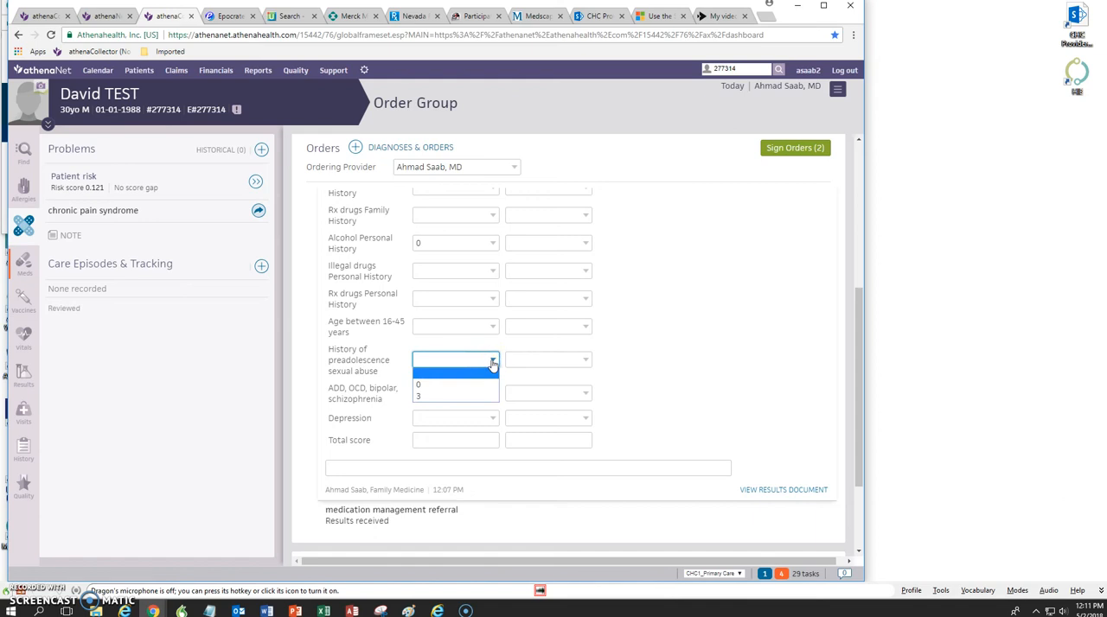
click(492, 420)
click(493, 420)
click(493, 420)
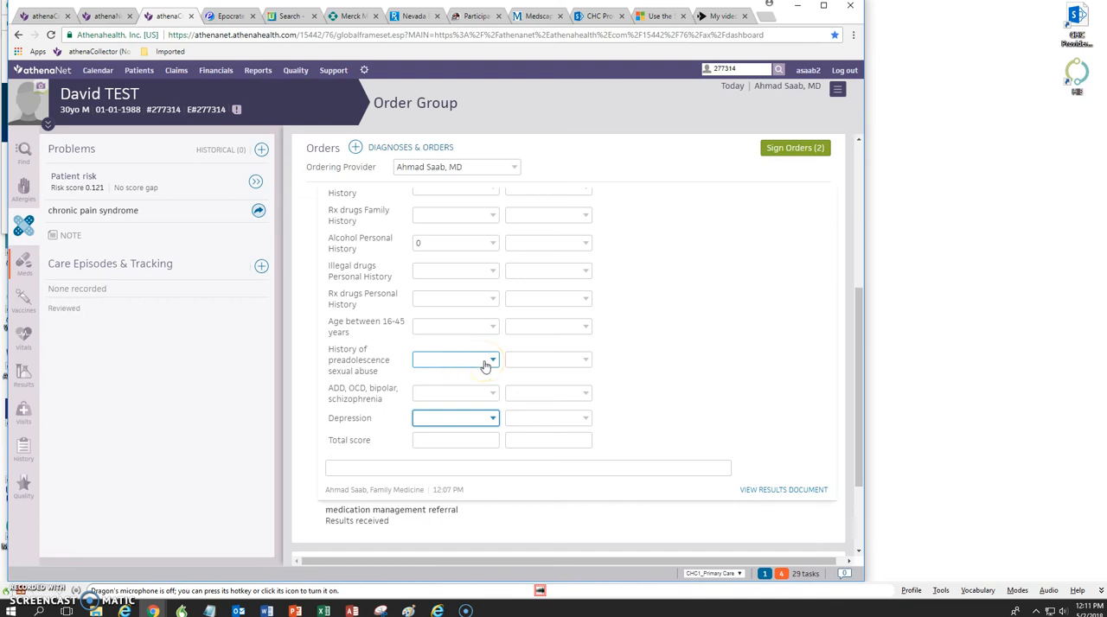
Step: Check the Male score for Illegal drugs Personal History and the free-text field below Total score
scroll(852, 425, up, 1)
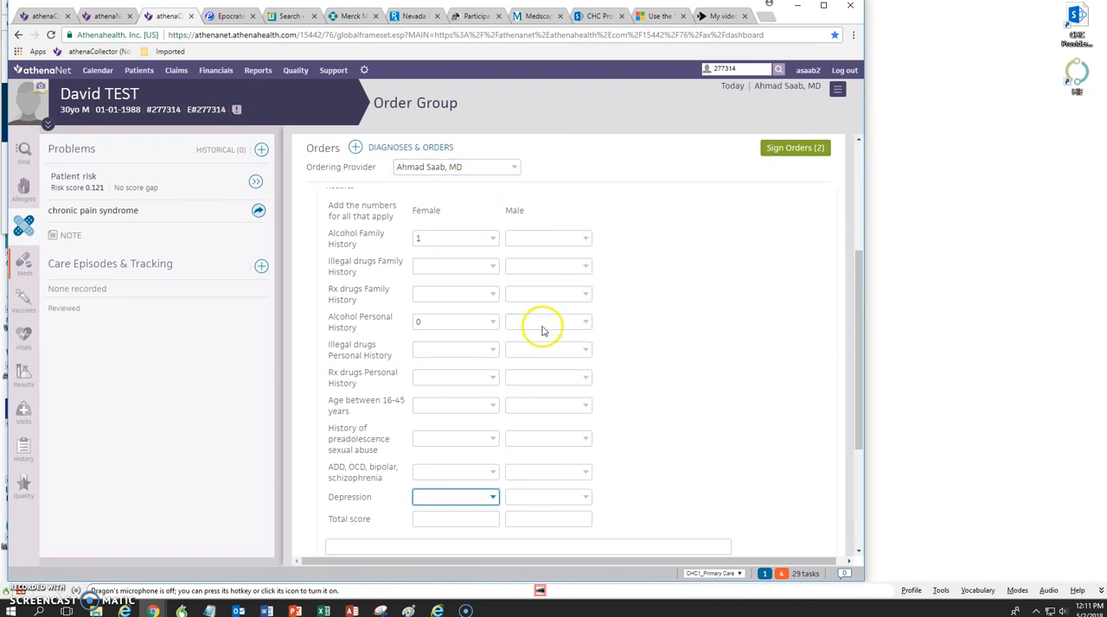
click(587, 350)
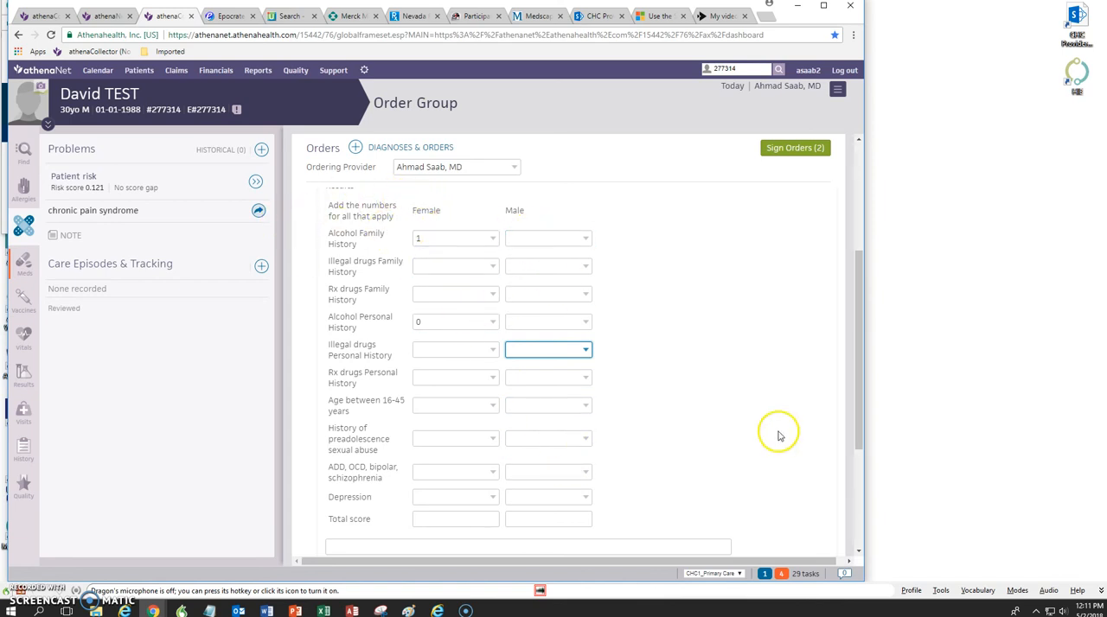
drag(852, 314, 786, 392)
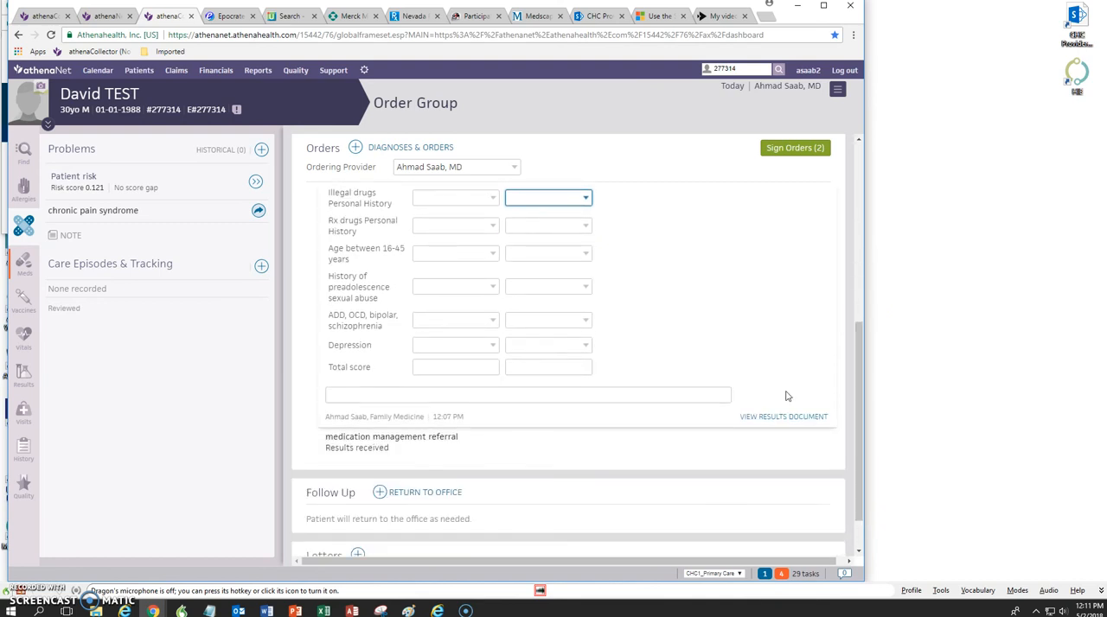
click(366, 395)
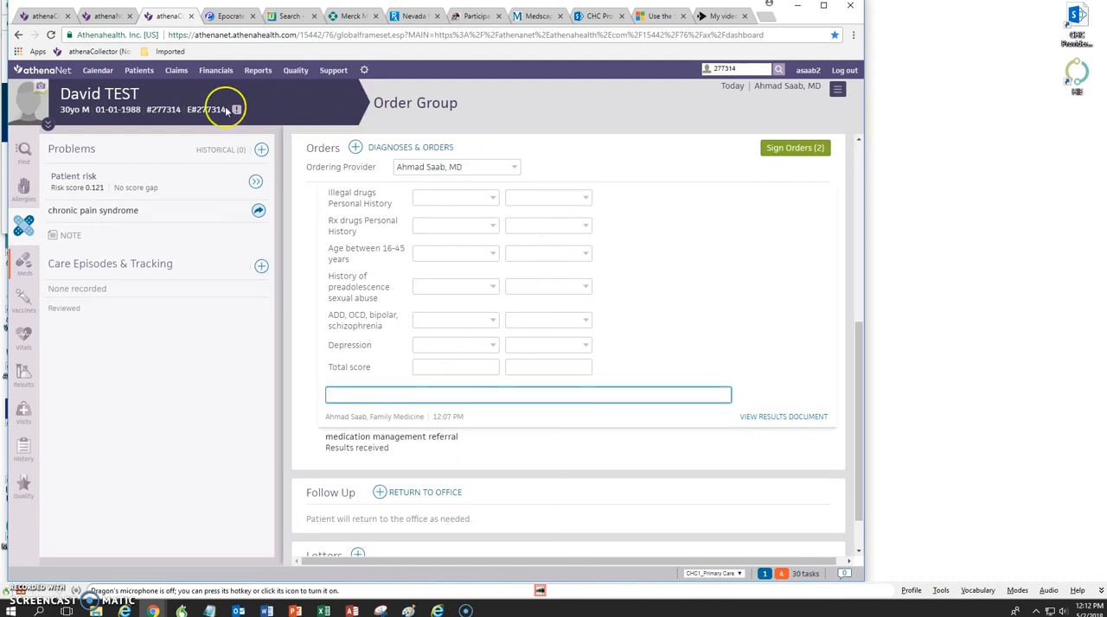
Step: Copy the patient's full name from the chart header
click(145, 99)
drag(144, 98, 62, 95)
key(ctrl+c)
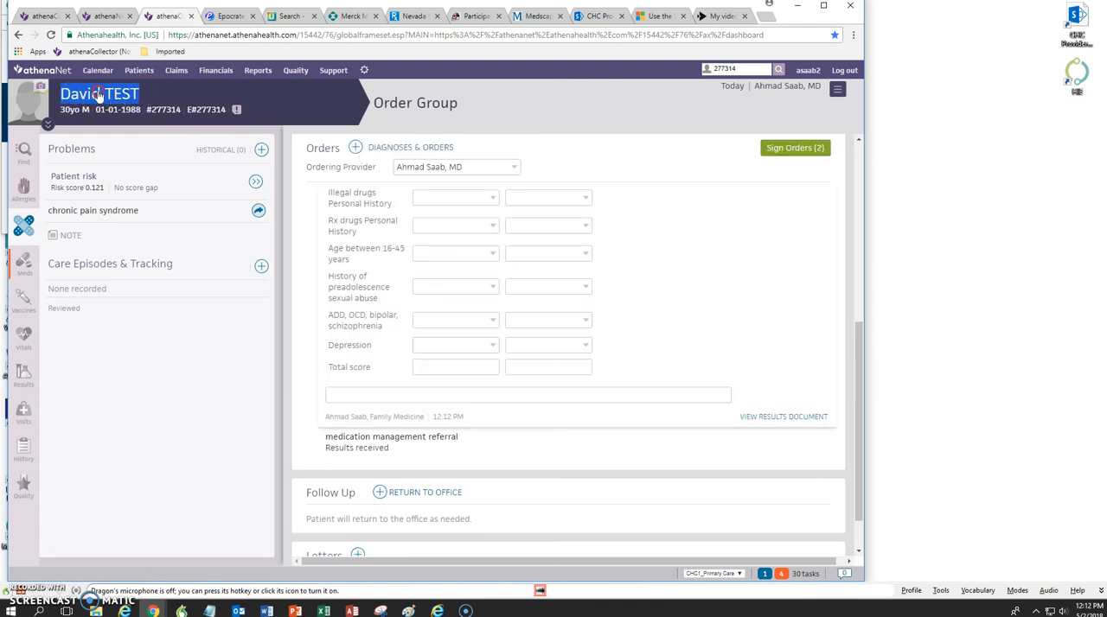
right_click(100, 92)
click(122, 100)
Step: Switch to the Nevada PMP AWARE site and start a new RxSearch Patient Request
click(414, 18)
click(429, 297)
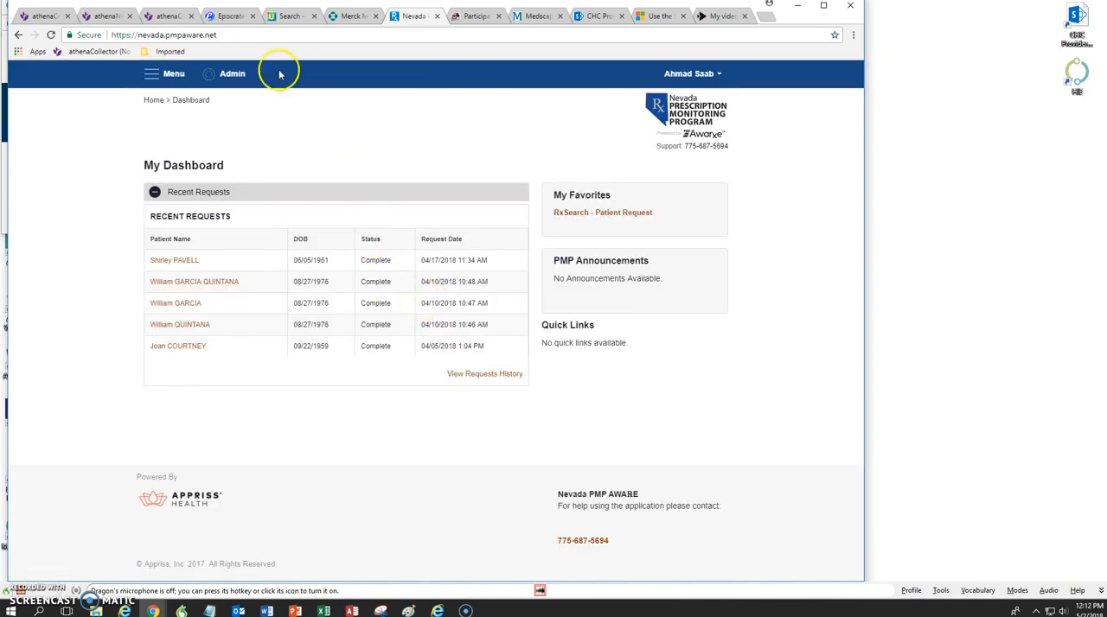
click(181, 78)
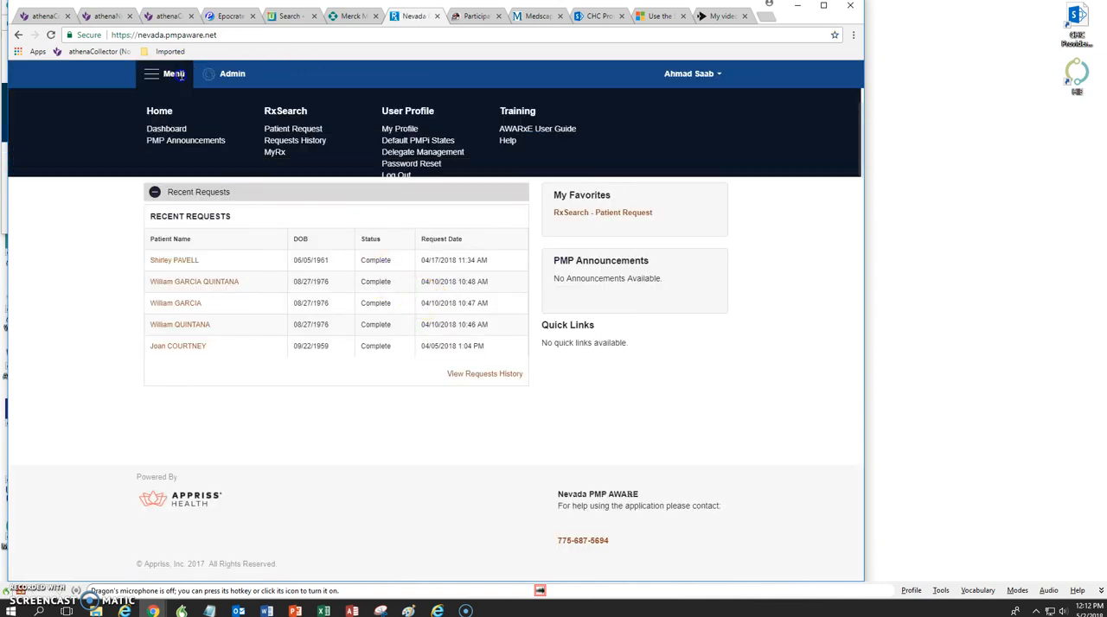
click(294, 129)
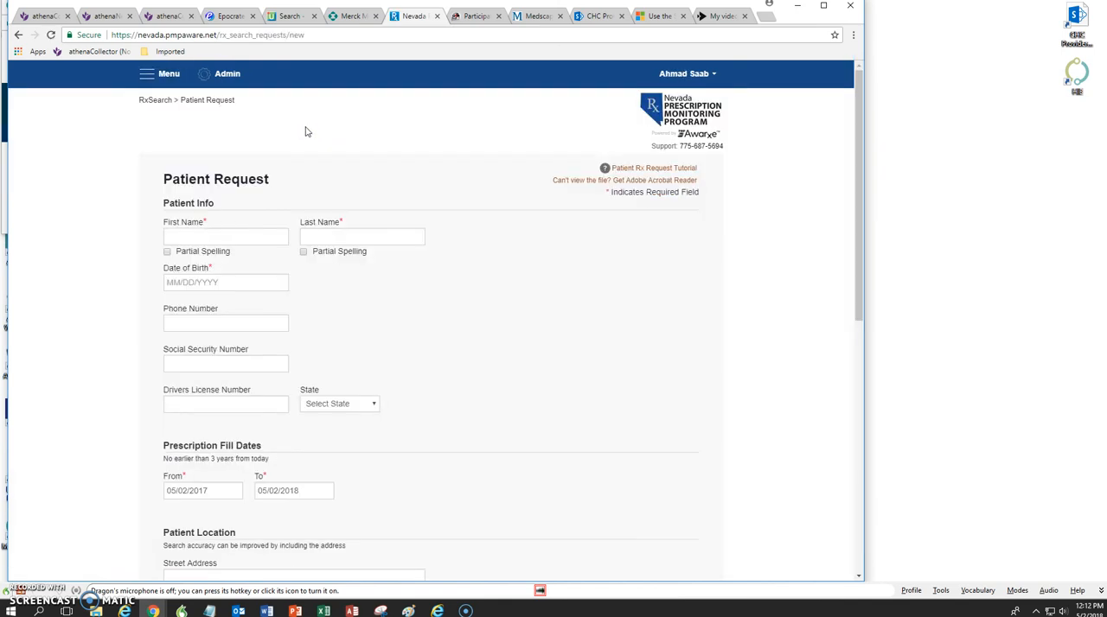
Step: Paste the copied patient name into First Name and move the surname into Last Name
right_click(203, 235)
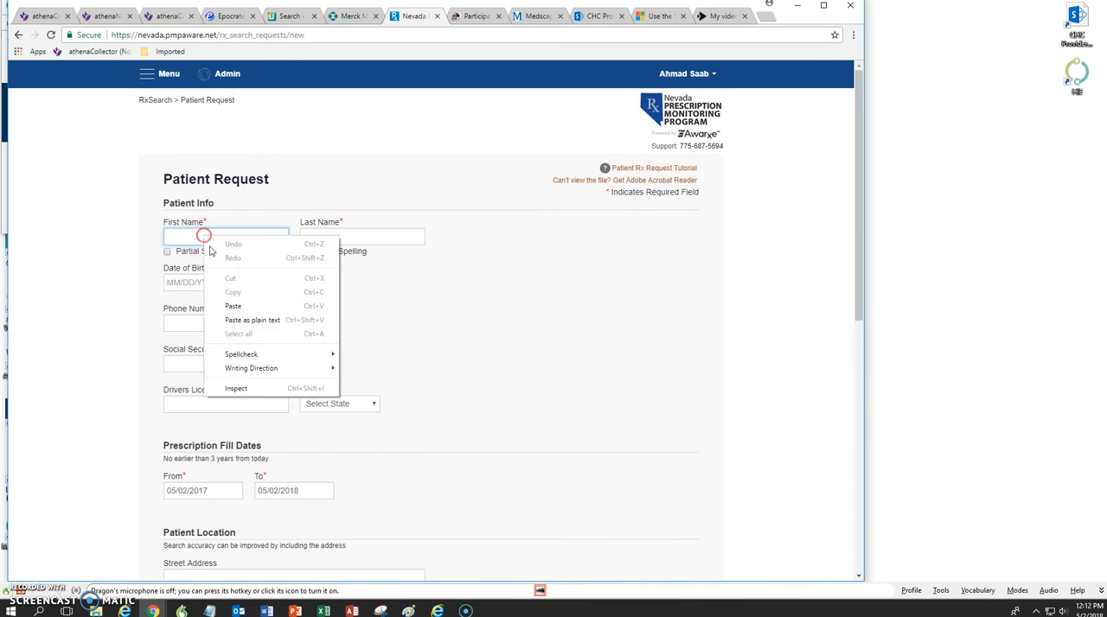
click(233, 306)
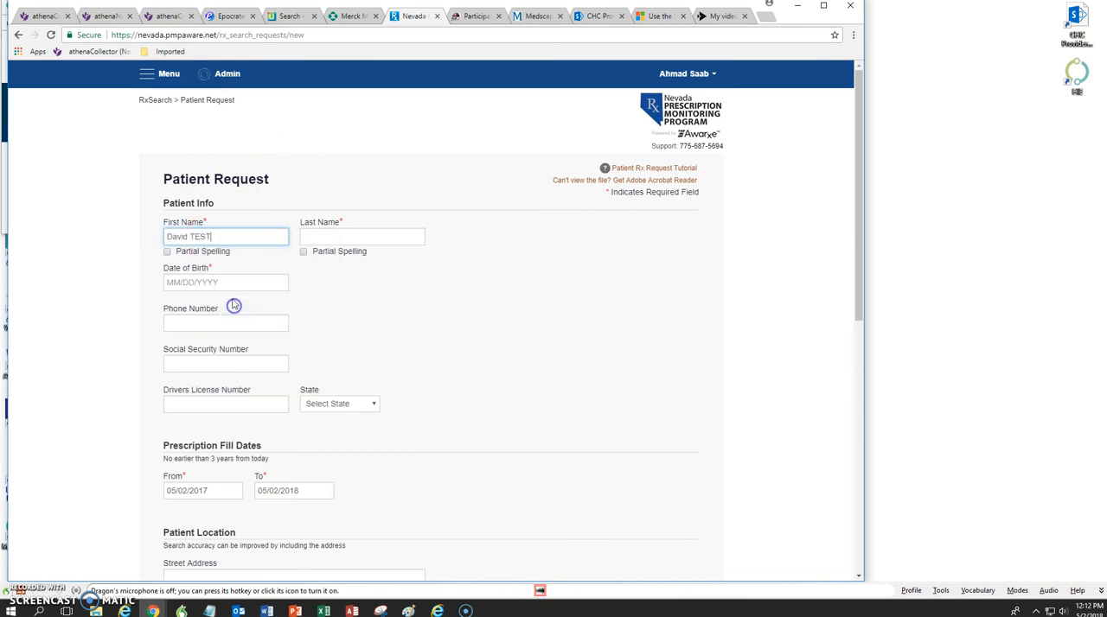
drag(186, 237, 261, 240)
click(197, 236)
drag(188, 236, 227, 239)
key(ctrl+c)
right_click(204, 239)
click(232, 247)
click(338, 238)
right_click(337, 239)
click(365, 311)
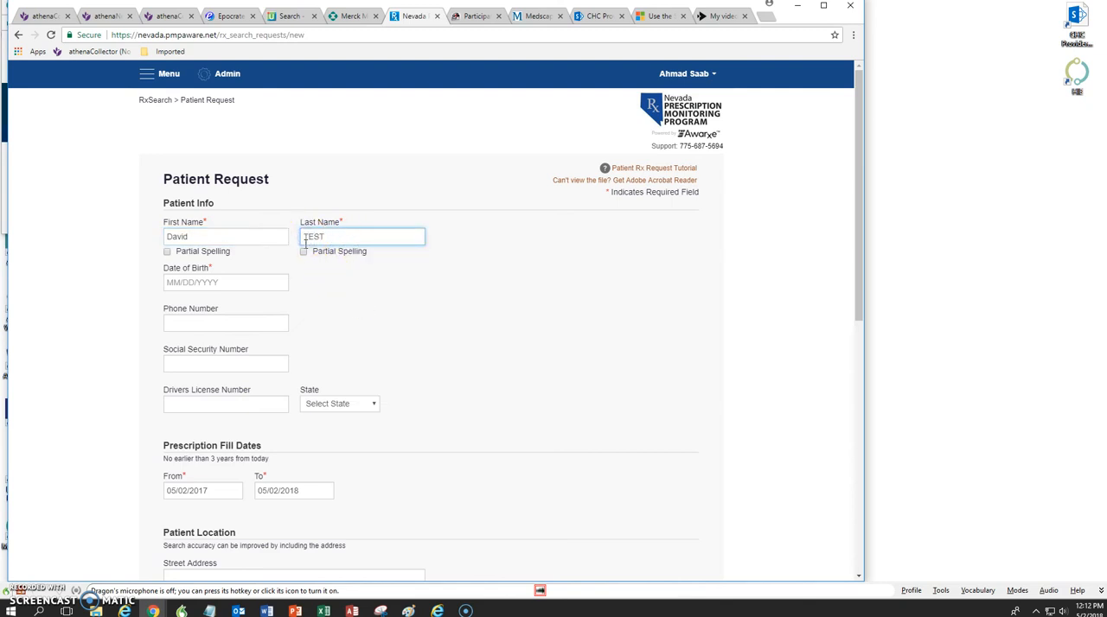
click(208, 233)
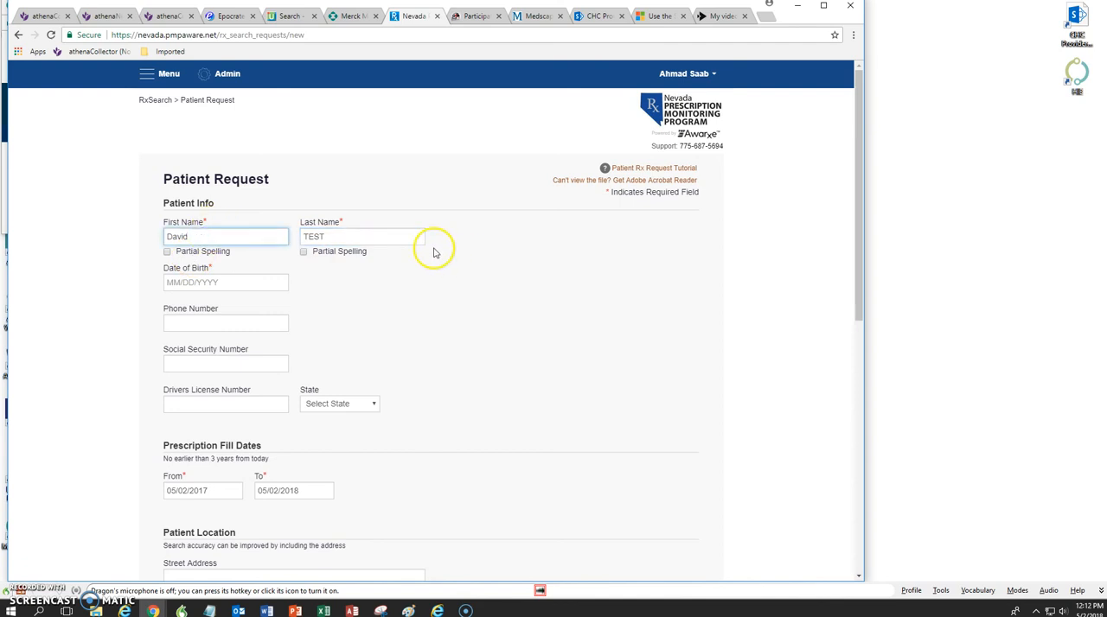
click(346, 236)
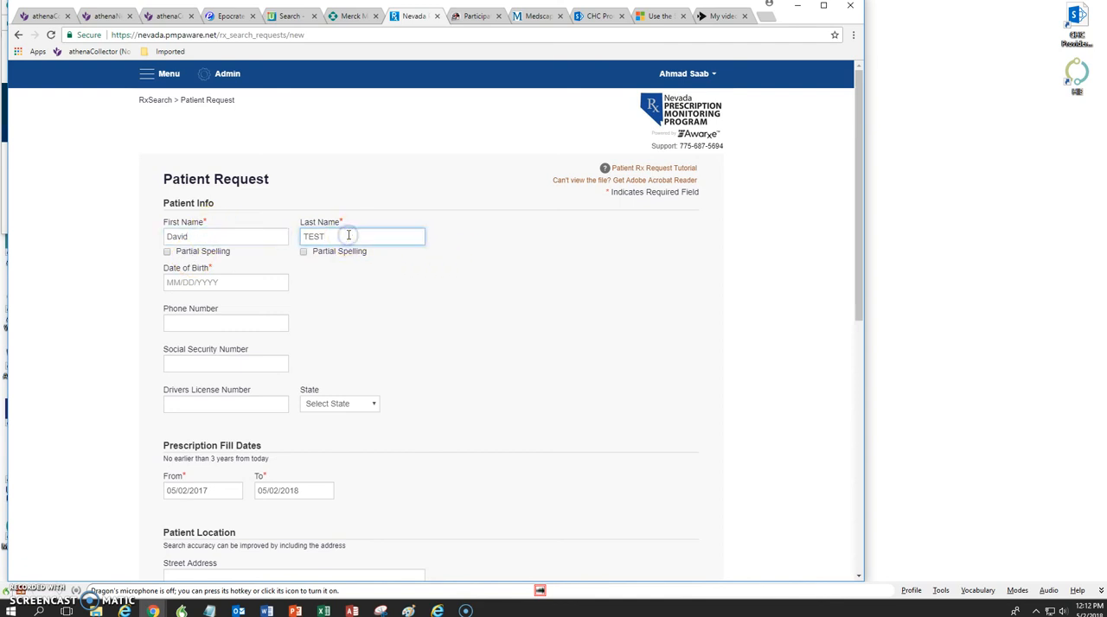
Step: Copy the patient's date of birth from the athenaNet chart into the Date of Birth field of the Nevada PMP request
click(164, 15)
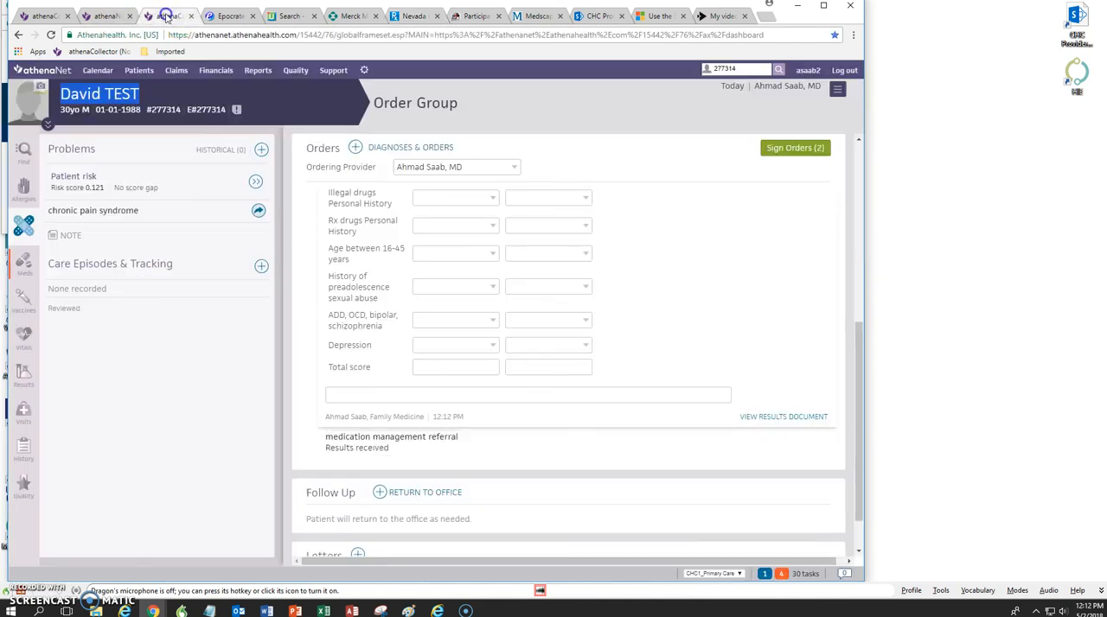
click(141, 110)
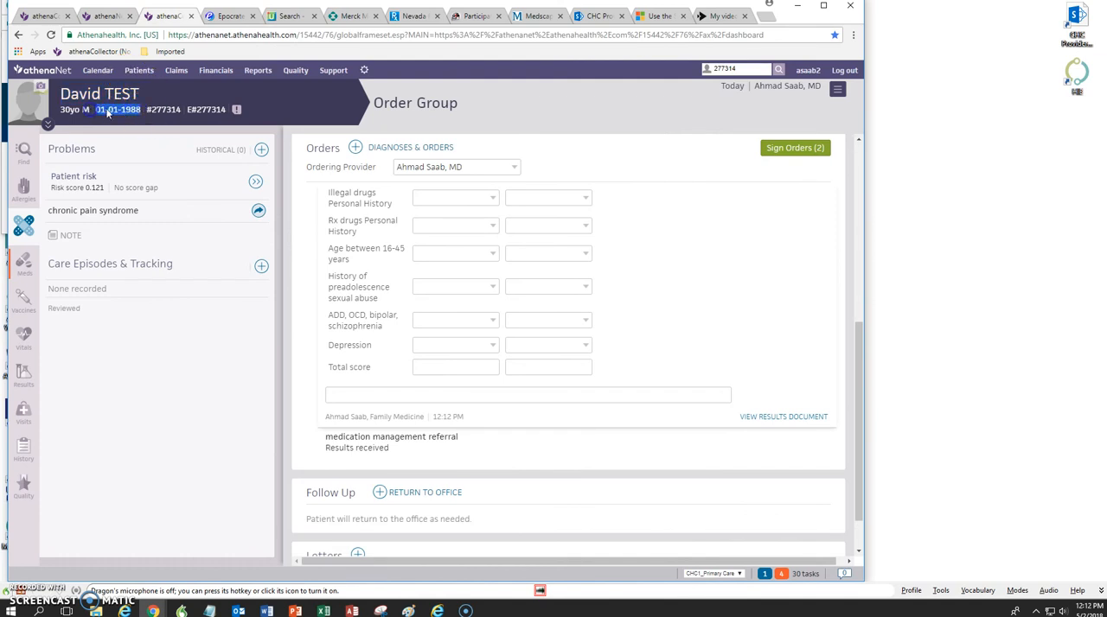
right_click(112, 107)
click(136, 113)
click(409, 15)
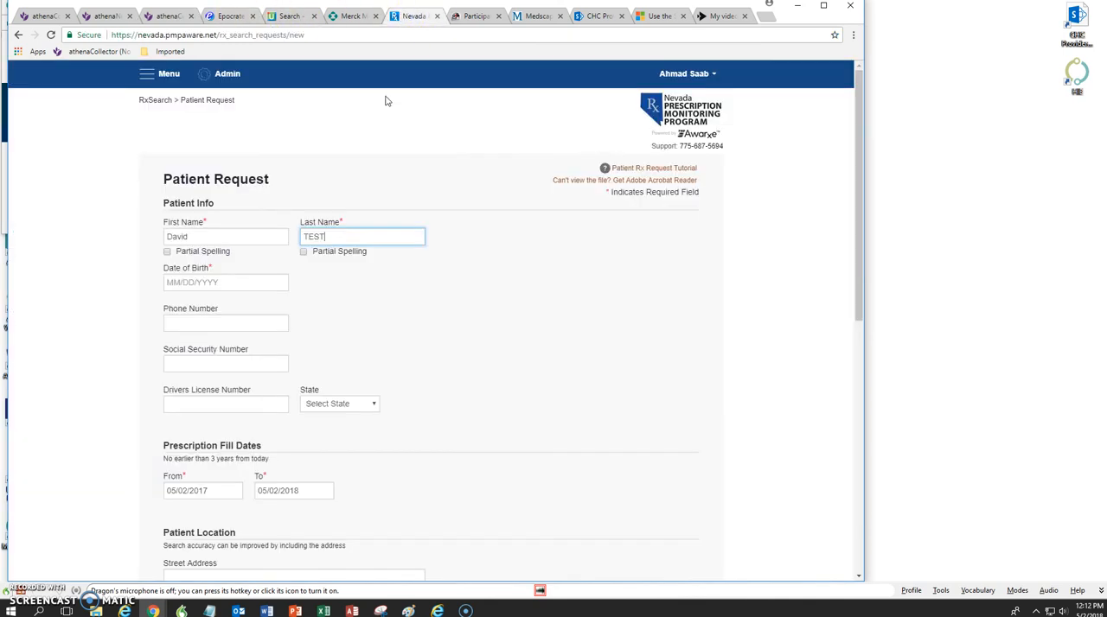
click(200, 282)
right_click(212, 282)
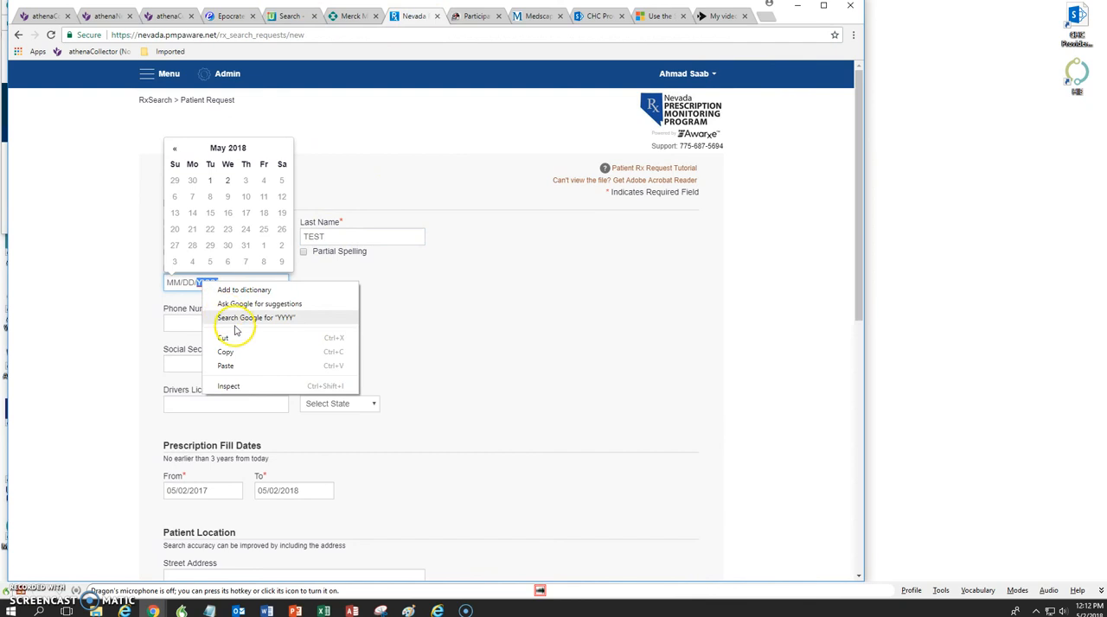
click(230, 365)
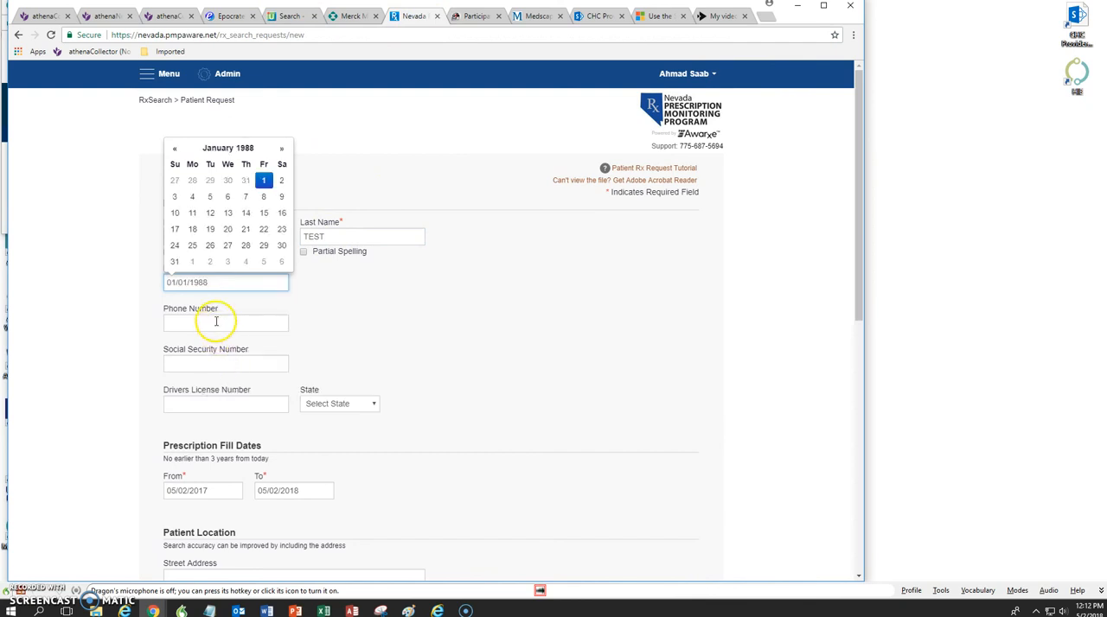
click(216, 321)
Step: Agree to the terms of the acknowledgement at the end of the Patient Request and run the search
drag(857, 238, 857, 273)
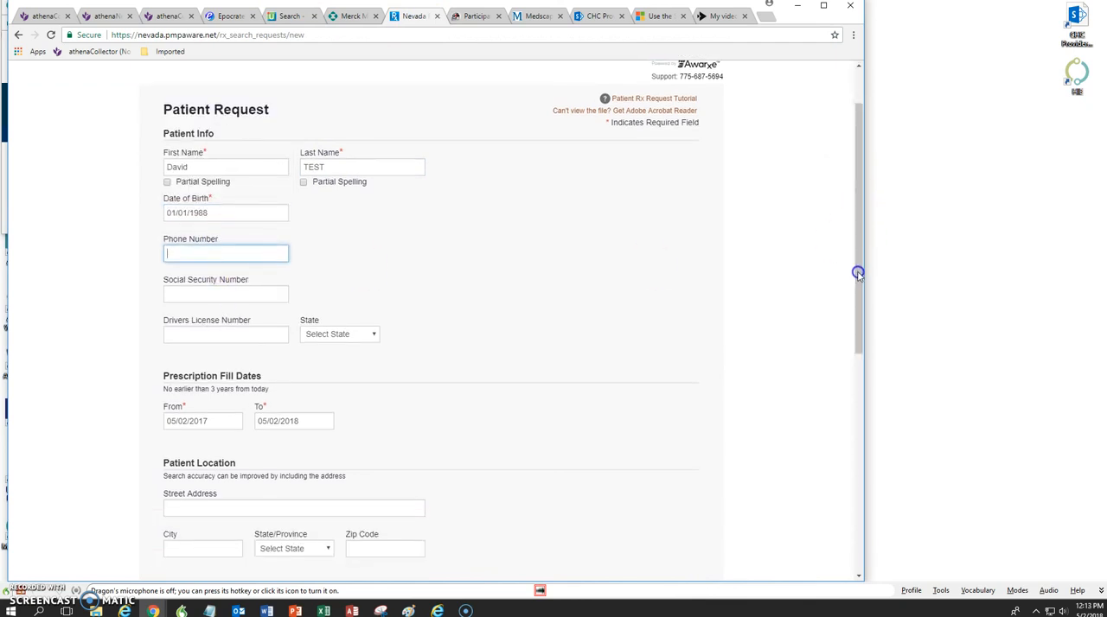
drag(859, 329, 856, 374)
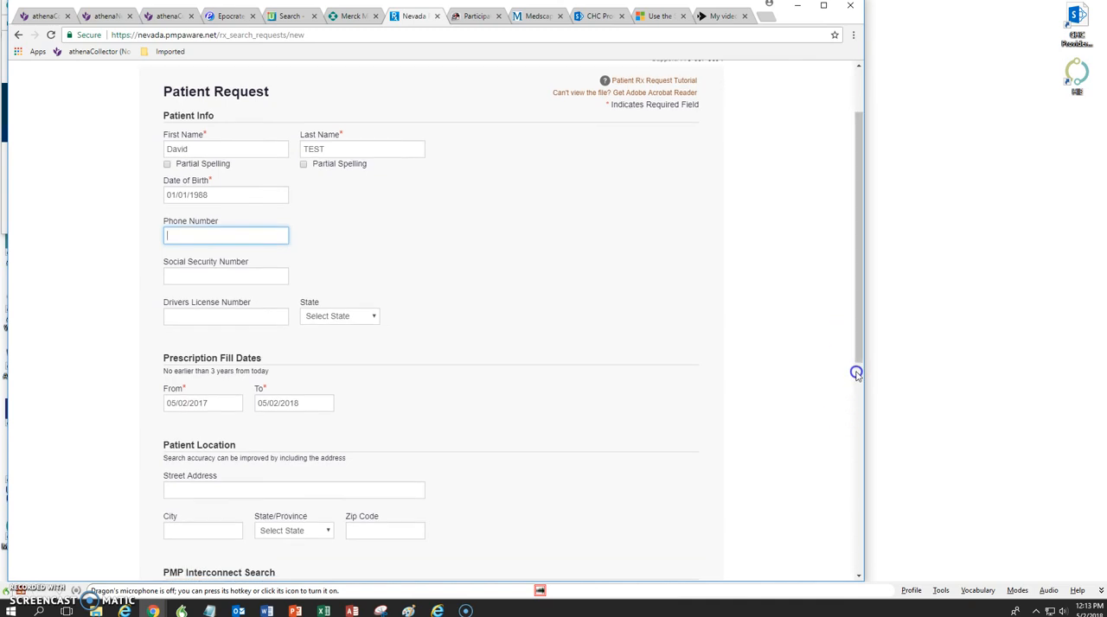
click(858, 575)
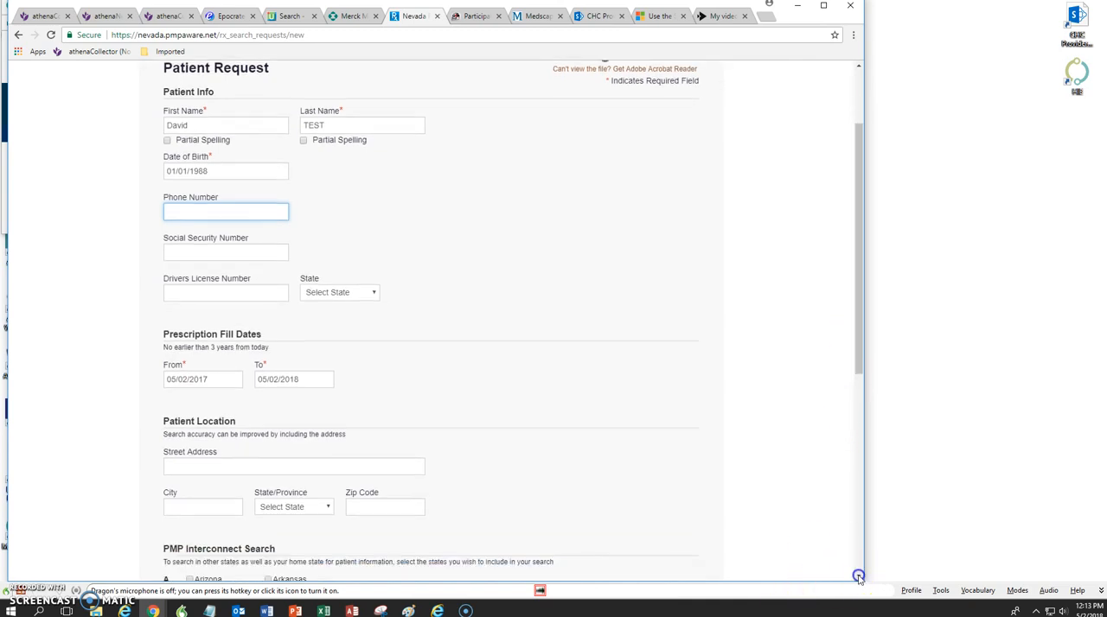
click(858, 576)
click(858, 577)
click(858, 577)
click(858, 577)
click(858, 576)
click(859, 577)
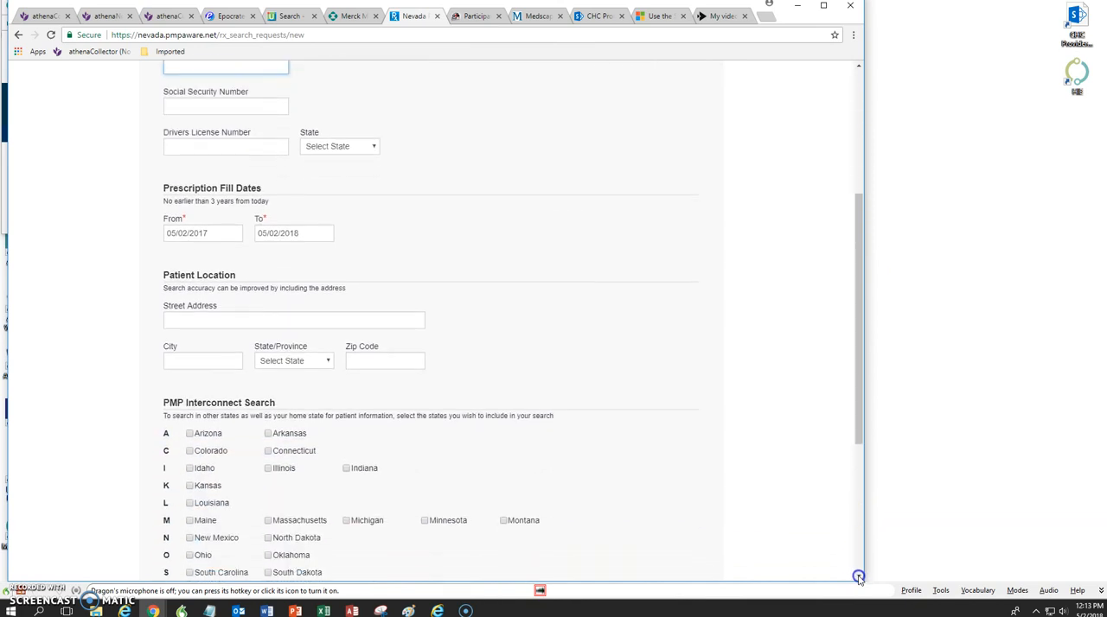
click(858, 576)
click(859, 576)
click(859, 577)
click(858, 577)
click(859, 577)
click(858, 577)
click(858, 577)
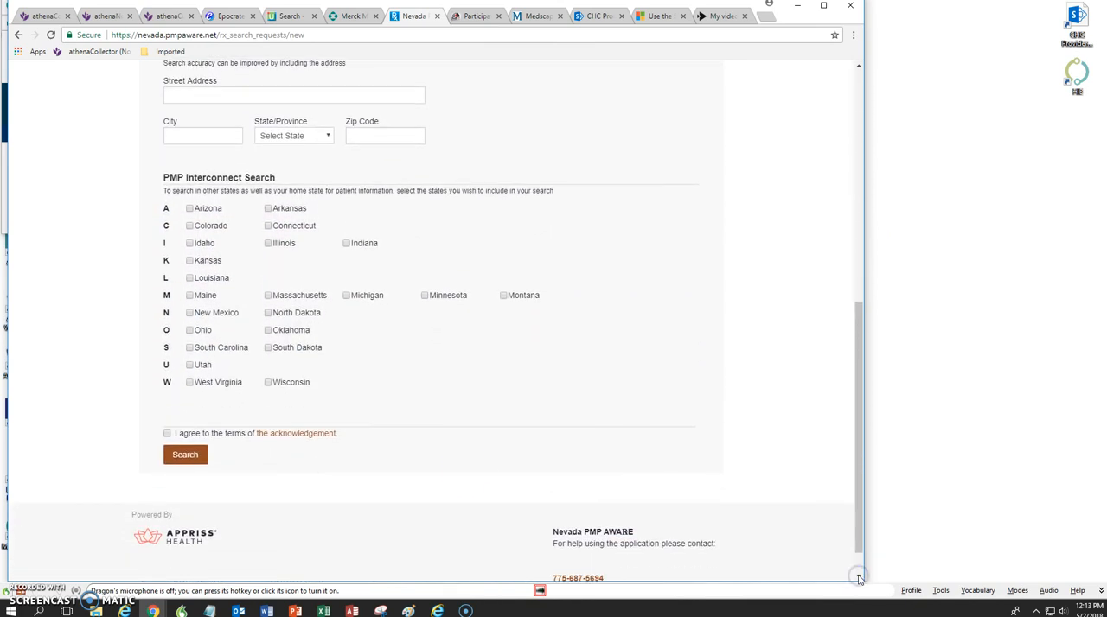
click(167, 433)
click(185, 457)
Step: Switch back to the athenaNet Order Group and open the patient's list of printable forms
click(172, 17)
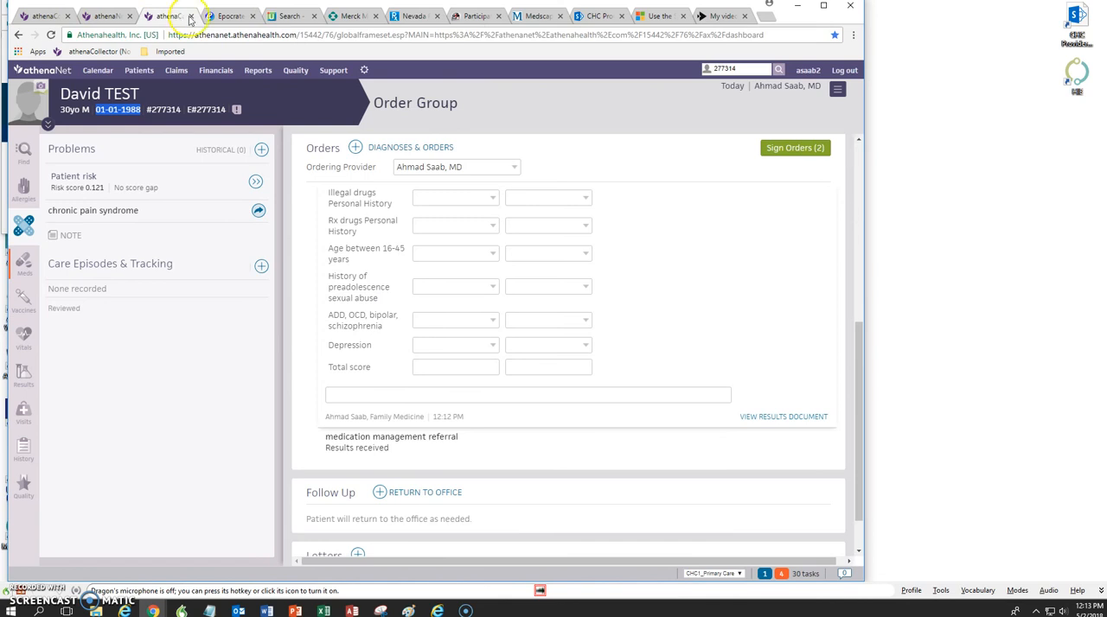
drag(859, 346, 861, 152)
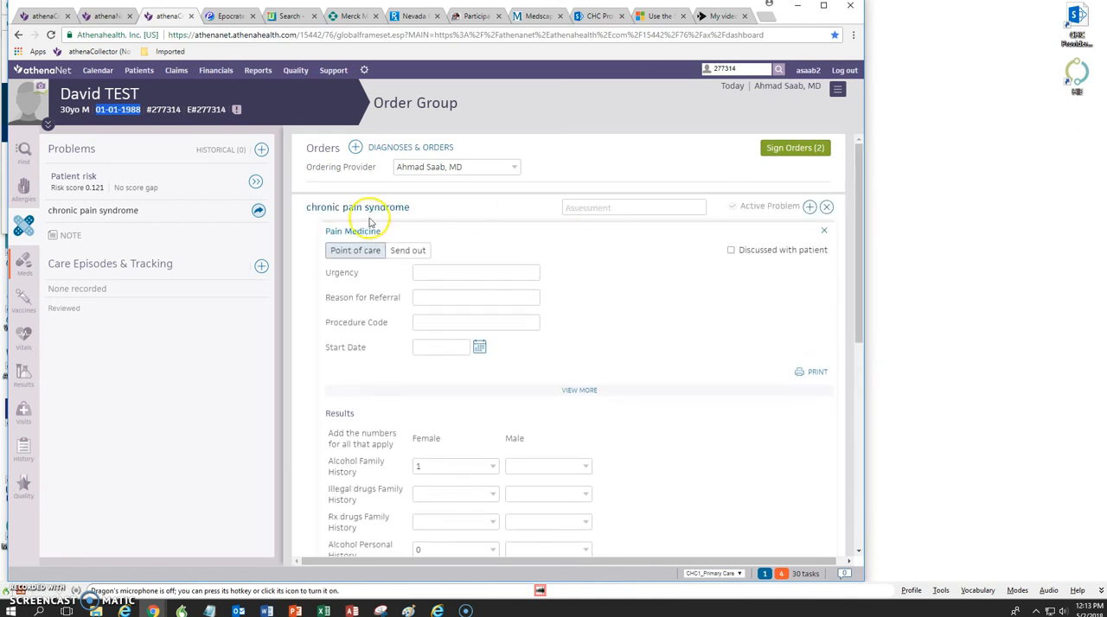
click(838, 90)
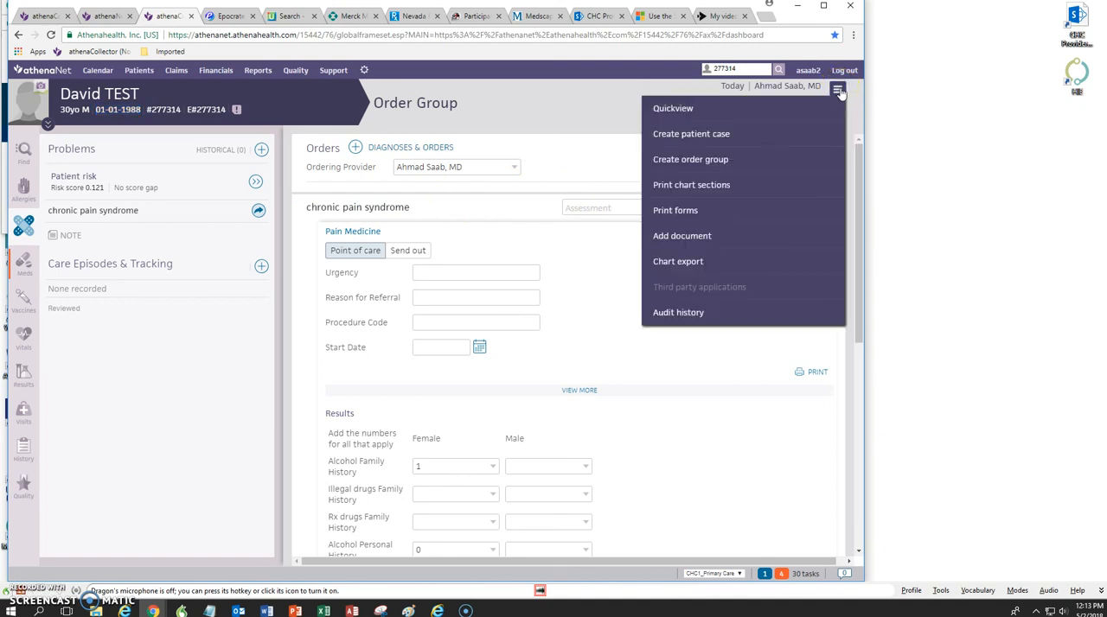
click(681, 212)
click(704, 138)
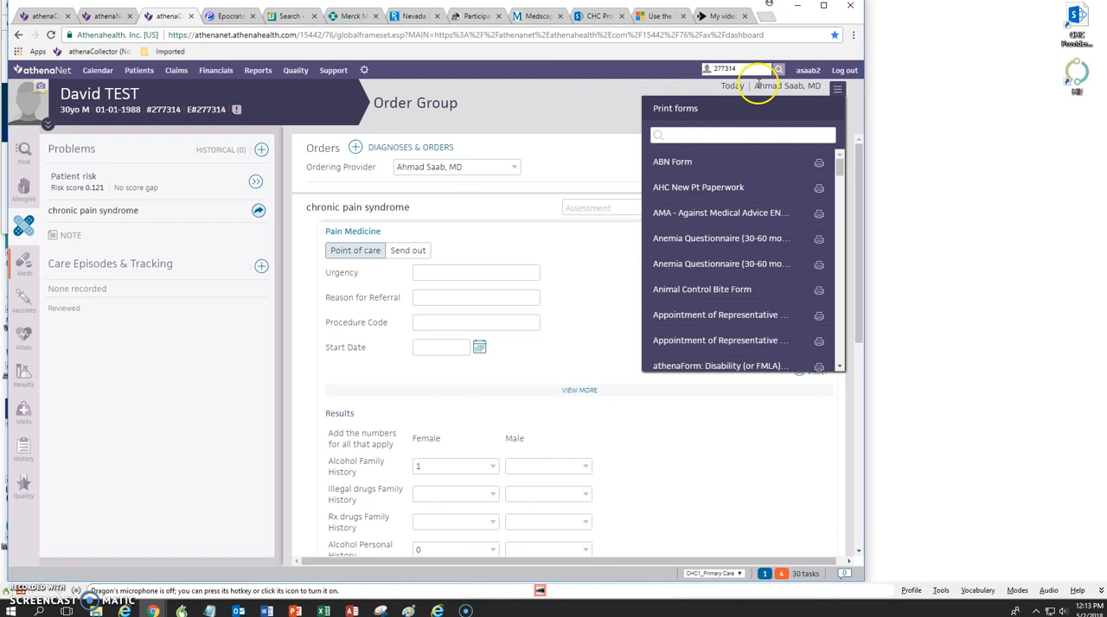
Step: Search the printable forms for "cs", preview CS: Informed consent for prescription of CS (Appendix B), and close the preview
click(698, 134)
text(cs)
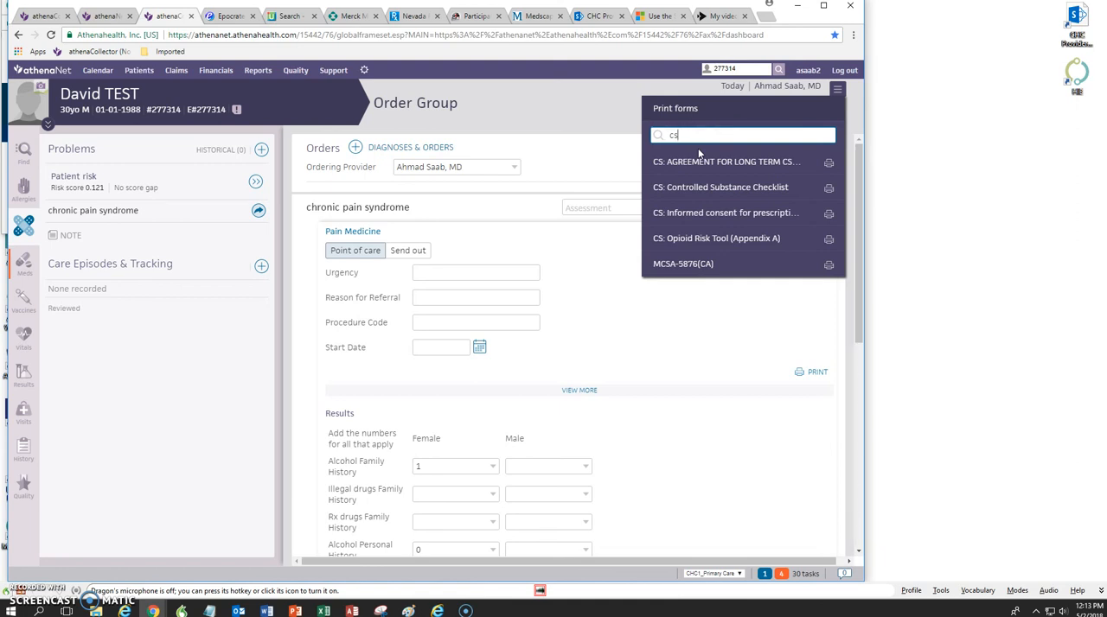
click(694, 215)
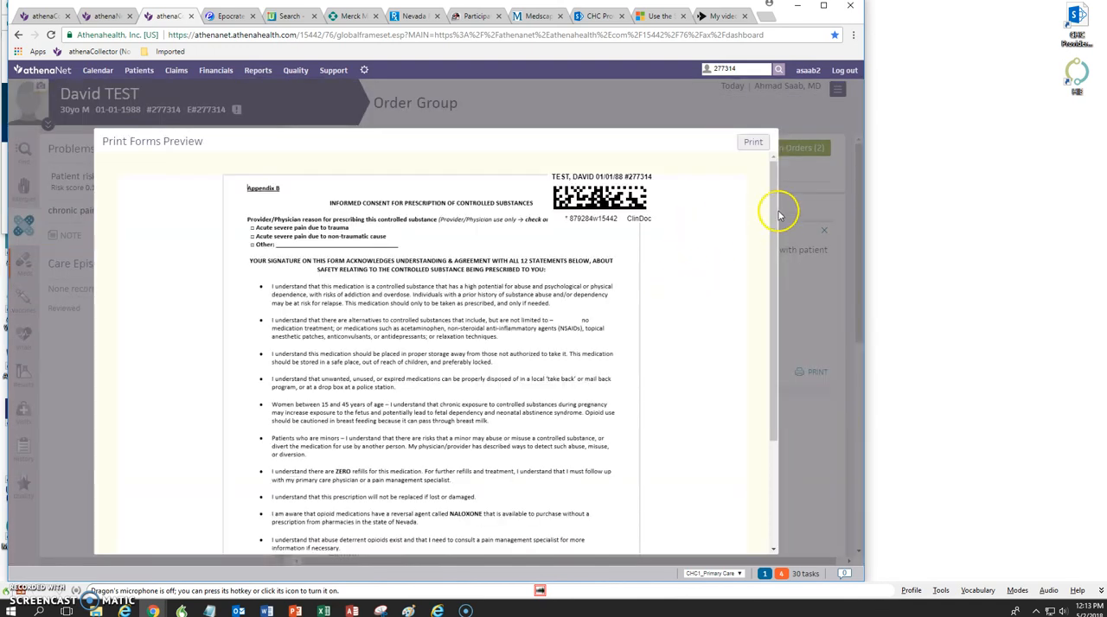
click(689, 105)
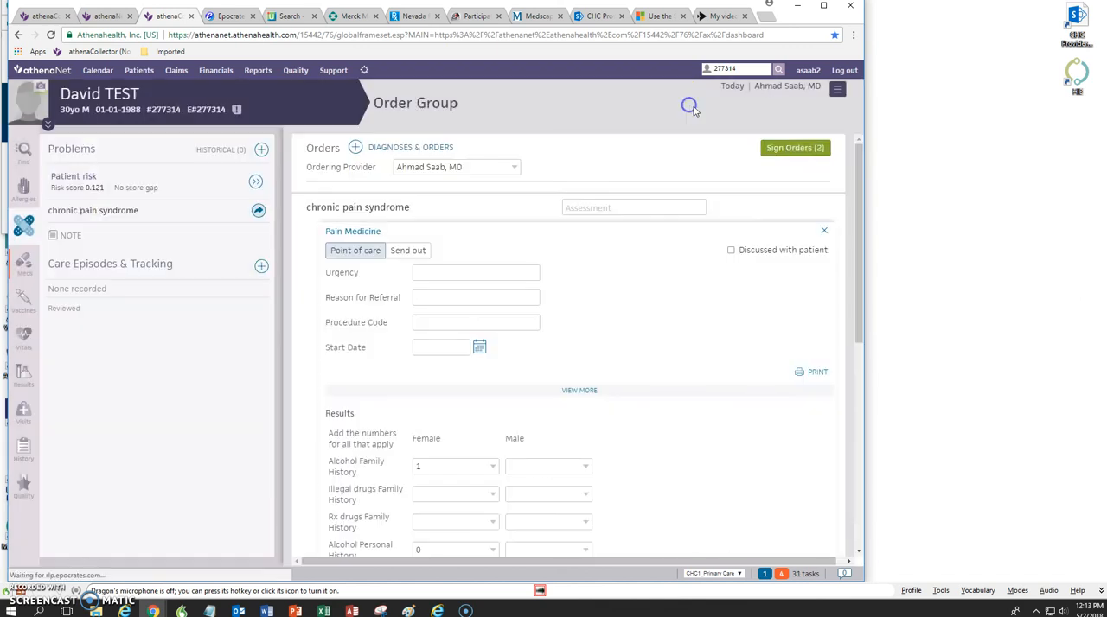
Step: Reopen the patient's printable forms, search them for "cs" to review the controlled-substance forms, and close the list
click(837, 90)
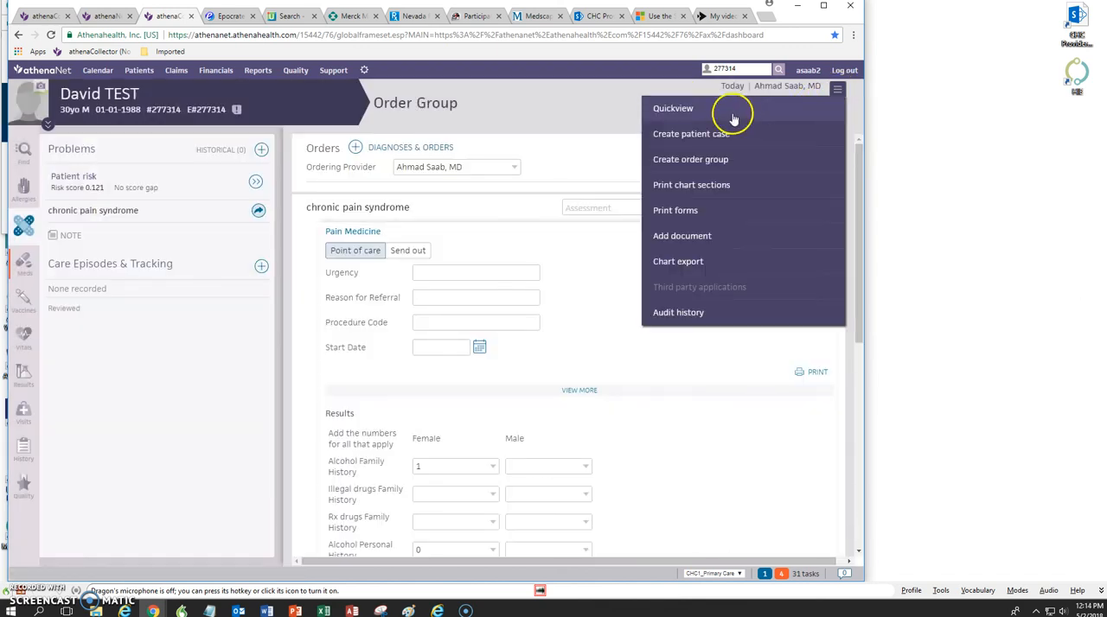
click(674, 211)
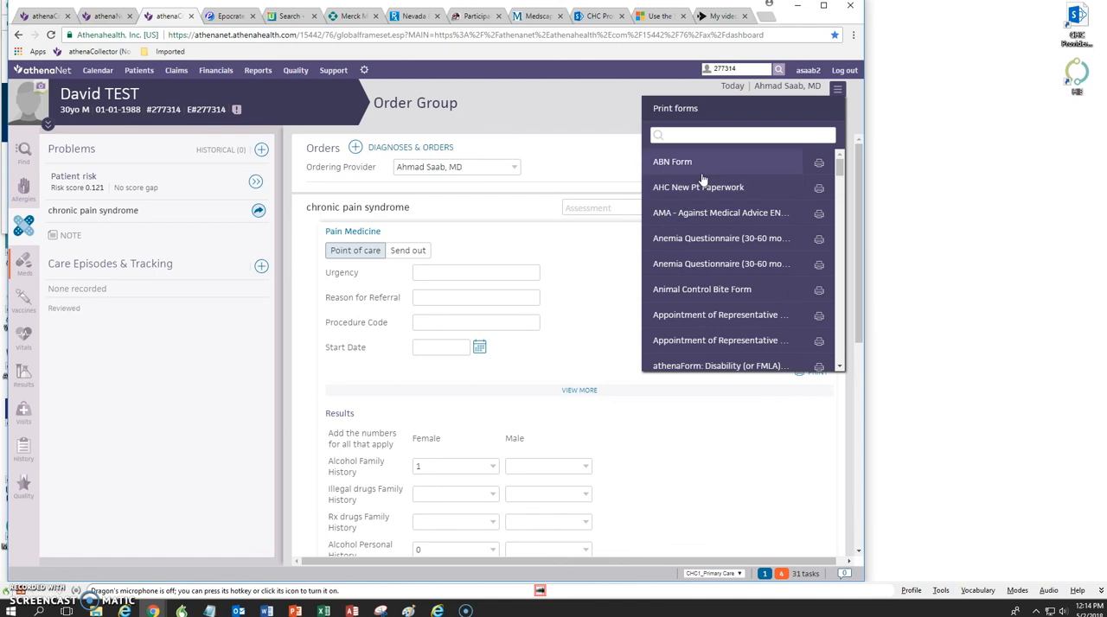
click(692, 136)
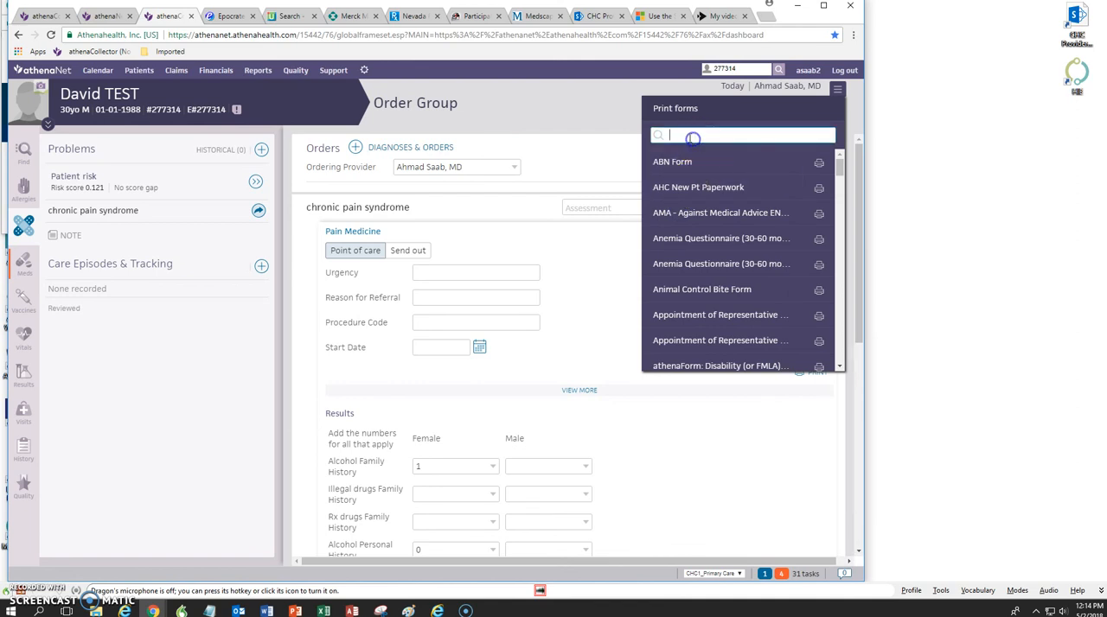
text(cs)
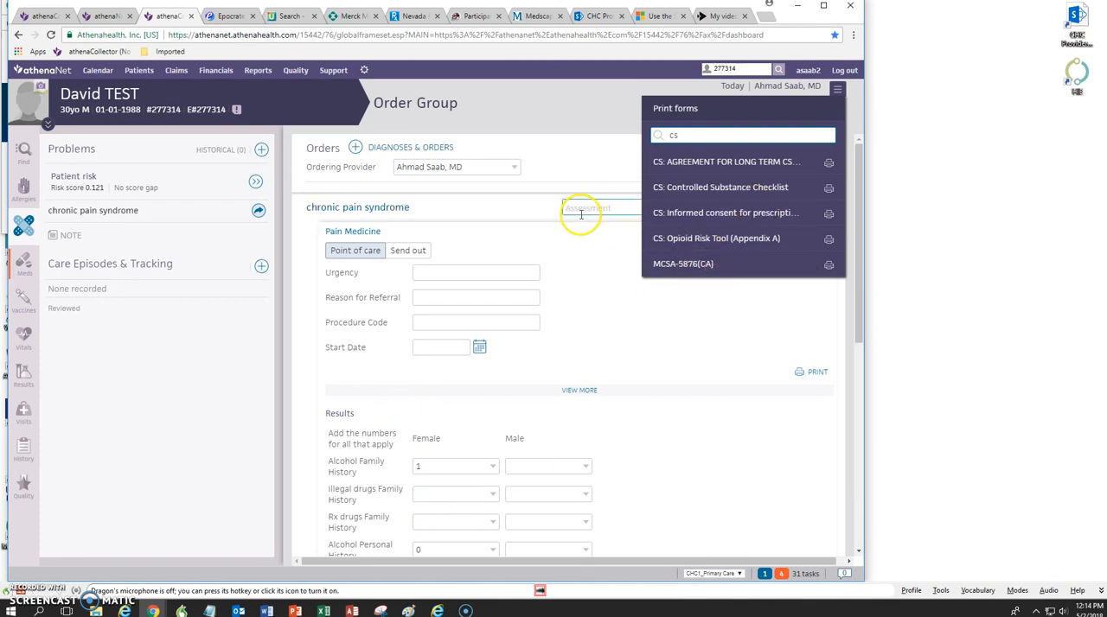
click(459, 271)
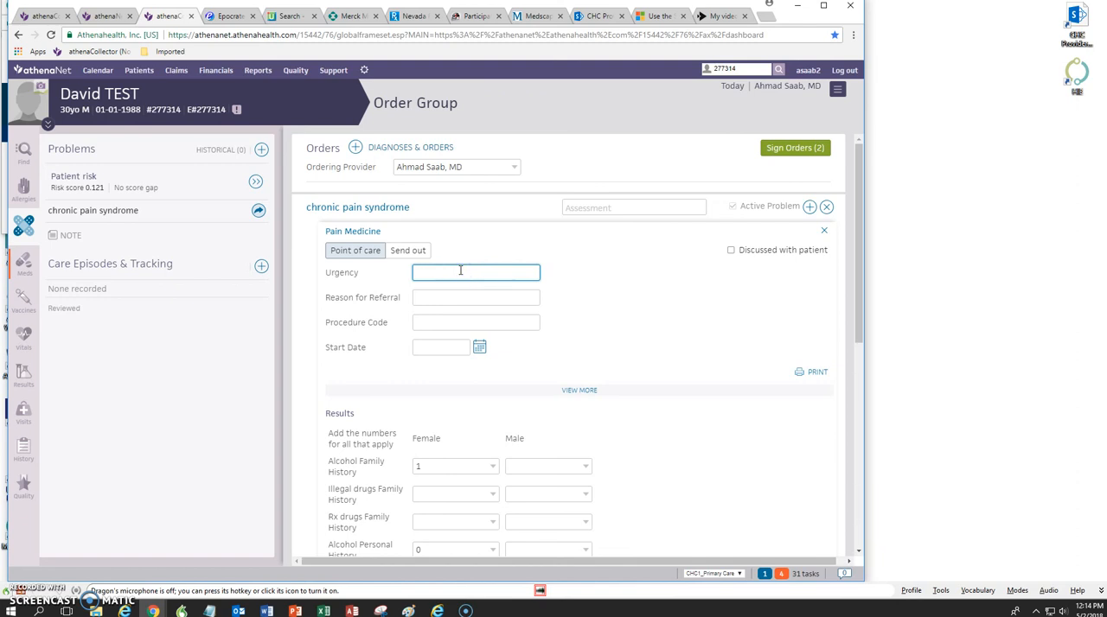
Step: Search the orders for chronic pain syndrome for "drug abuse" and add drug abuse panel 10 coc/ETOH to the order group
drag(859, 280, 879, 261)
click(809, 208)
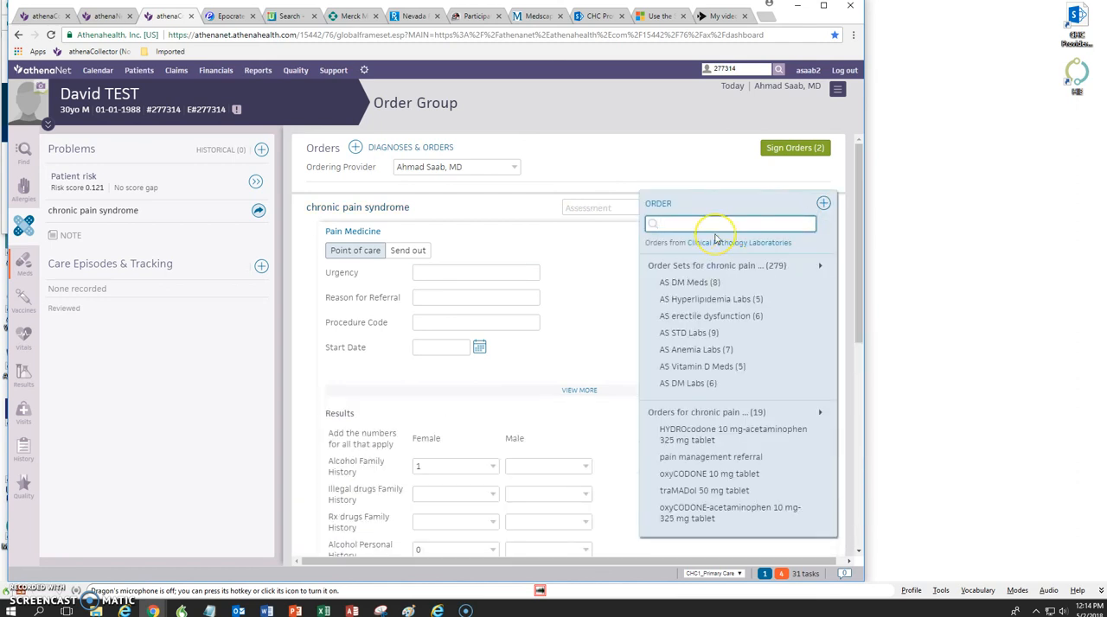
text(drug abuse)
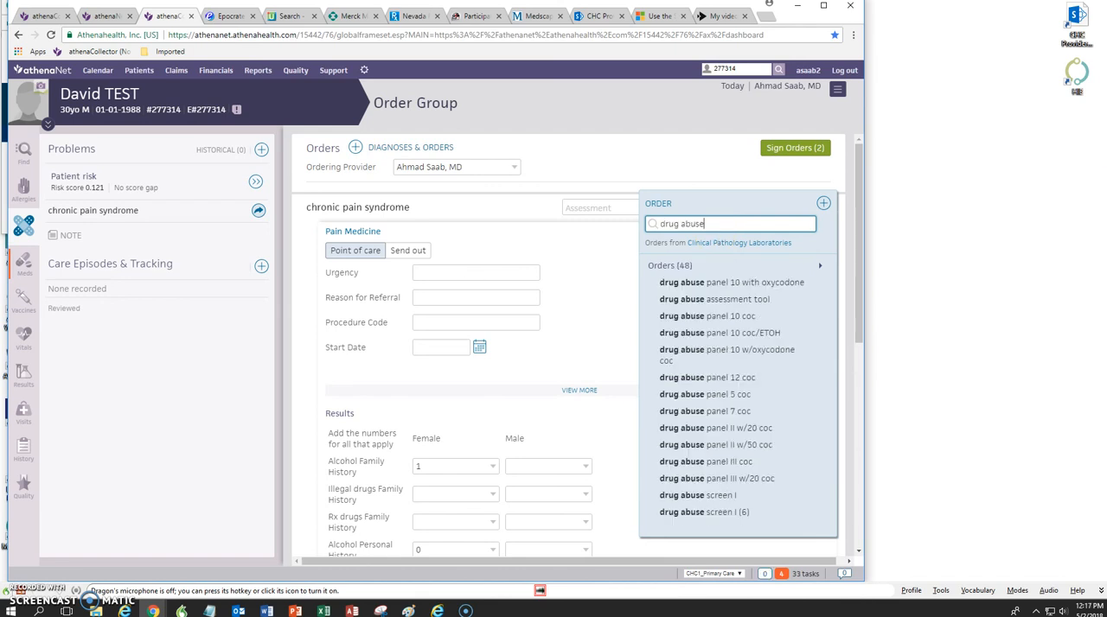
click(746, 336)
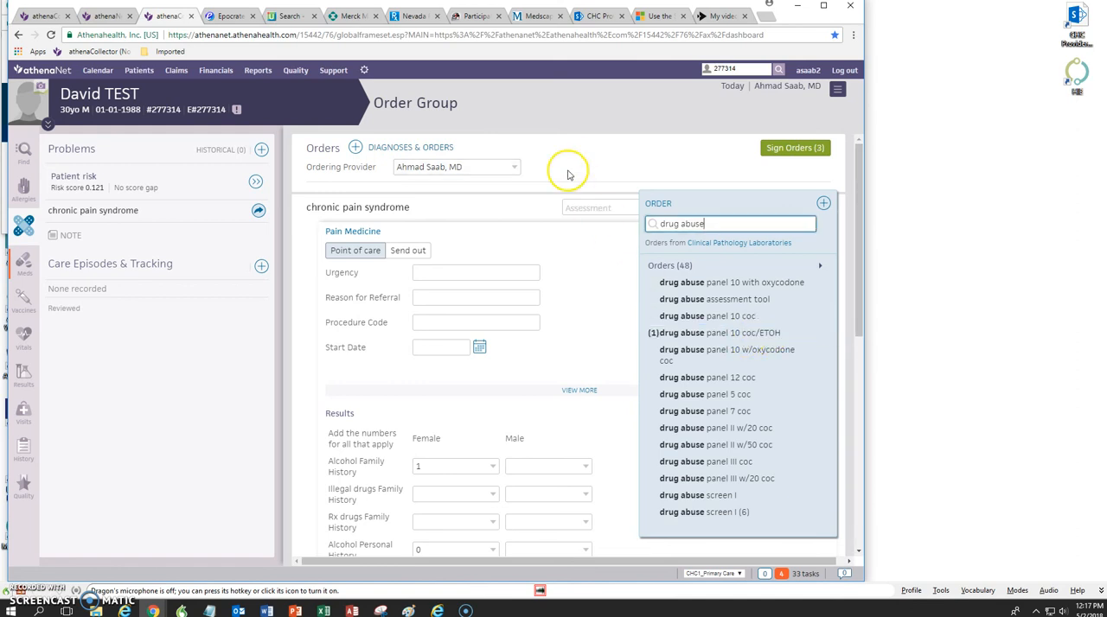
click(586, 205)
drag(856, 235, 874, 301)
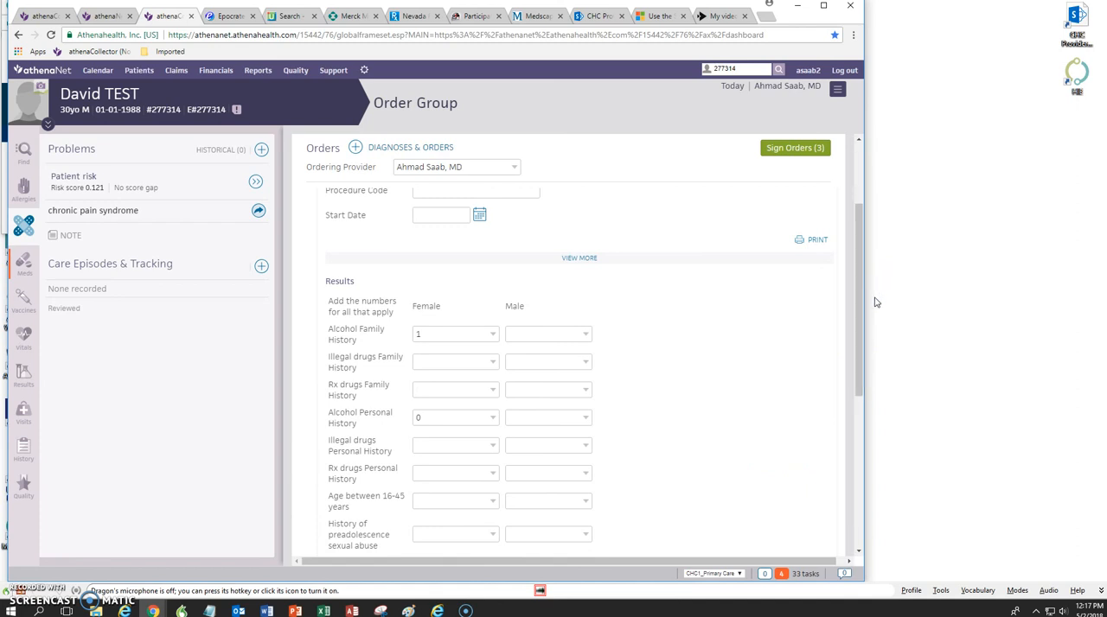